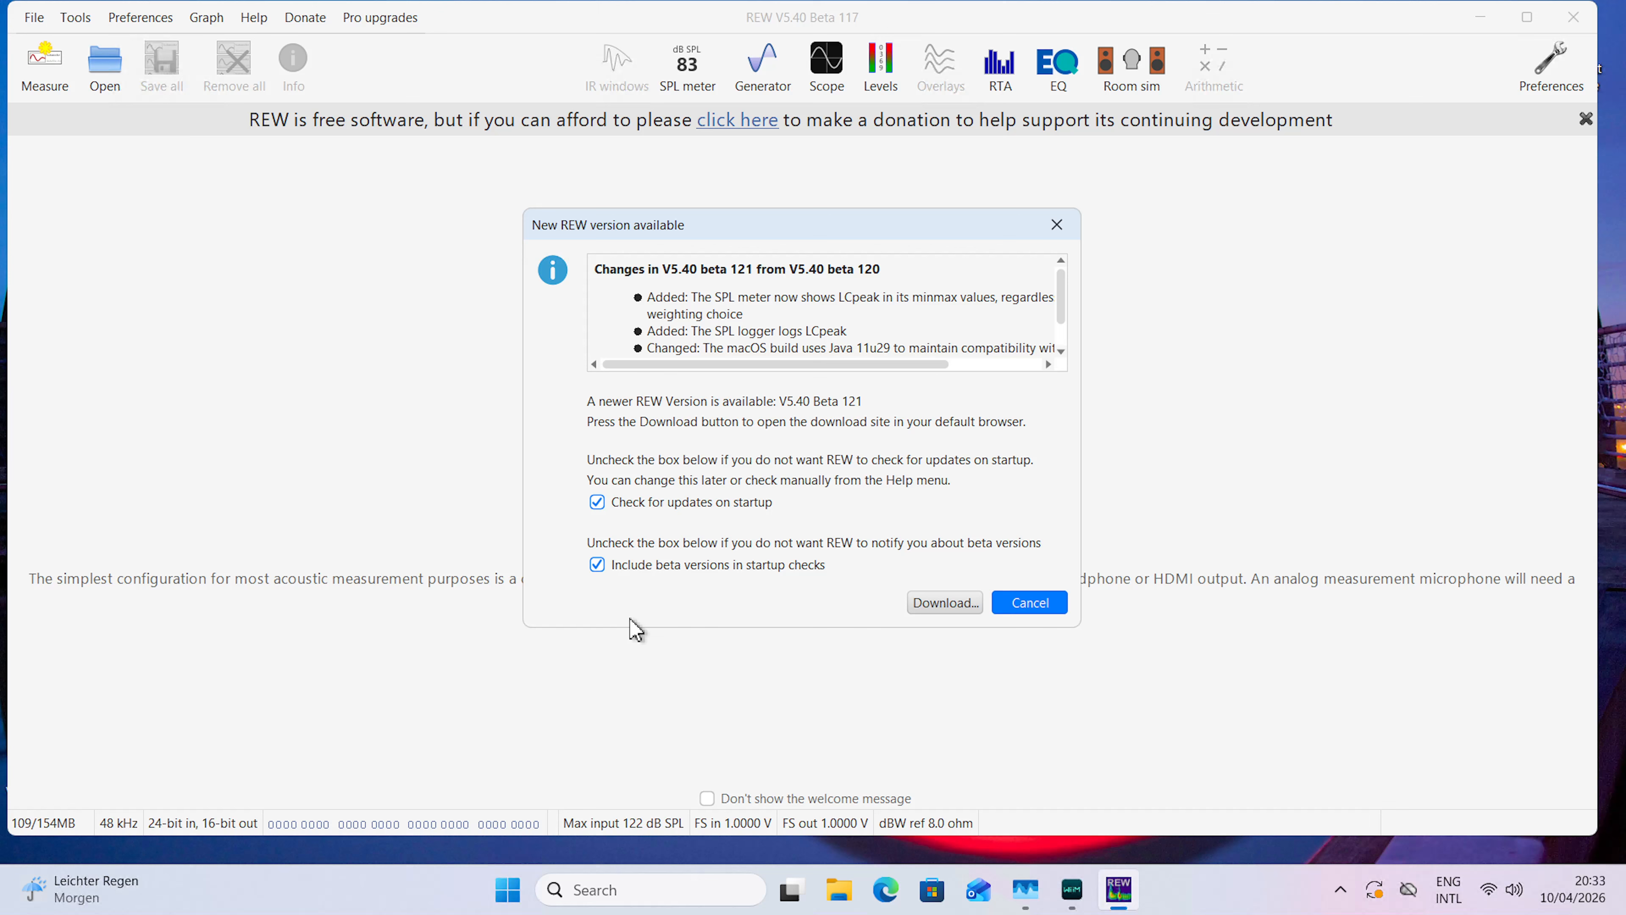
# Dismiss the new version notice and show the generator's save-to-file options for the measurement sweep.
pyautogui.click(1060, 604)
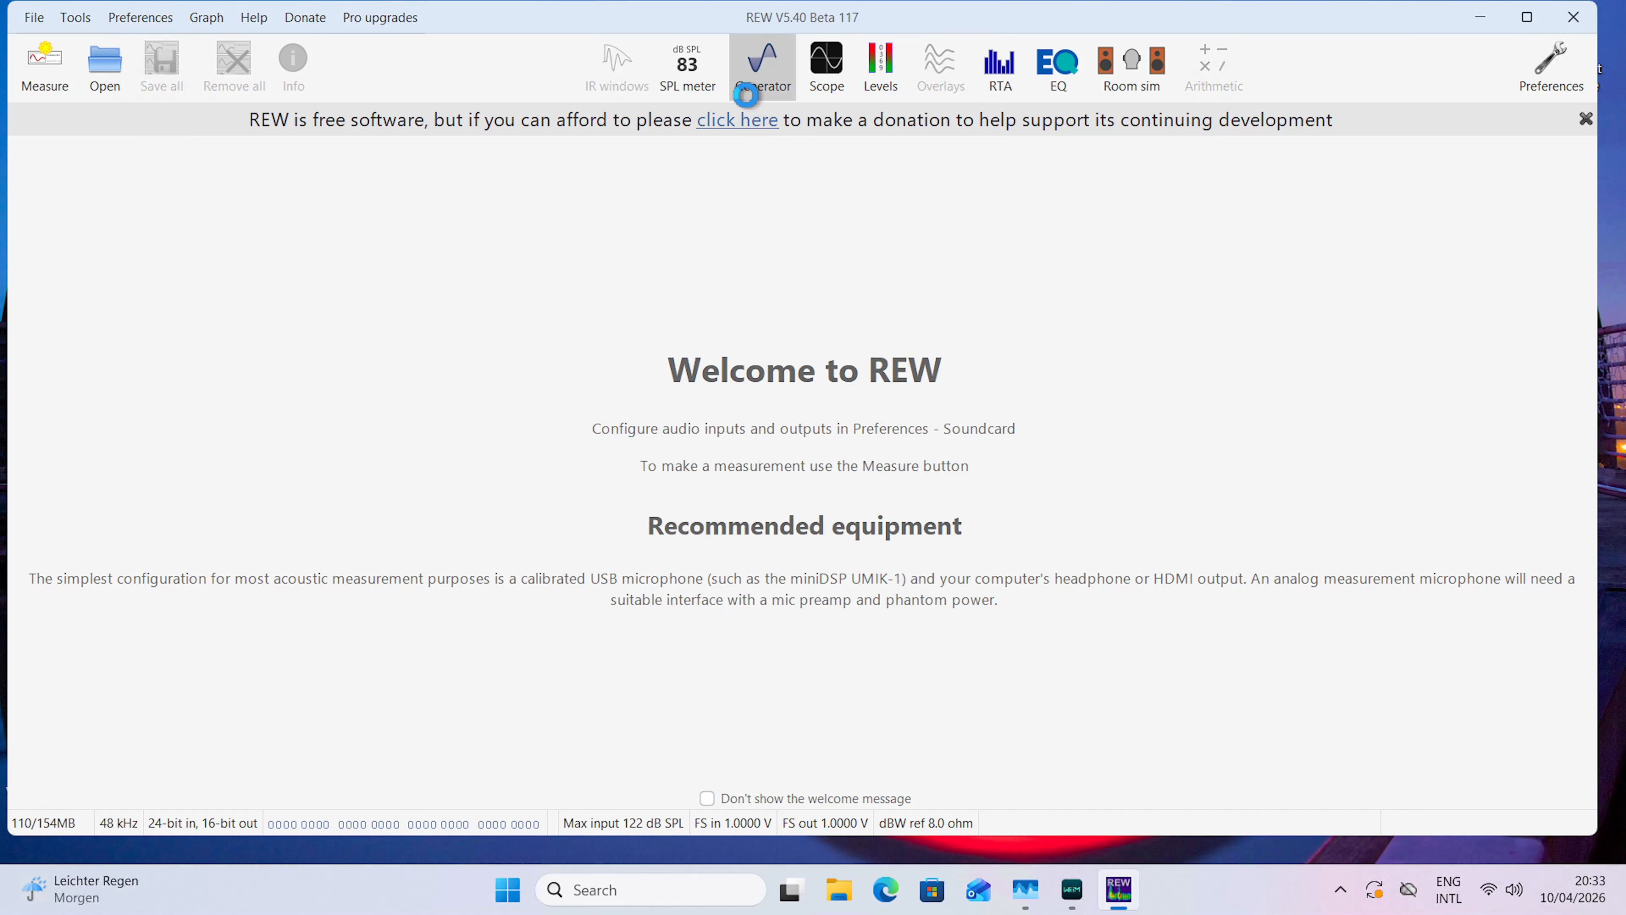
pyautogui.click(751, 95)
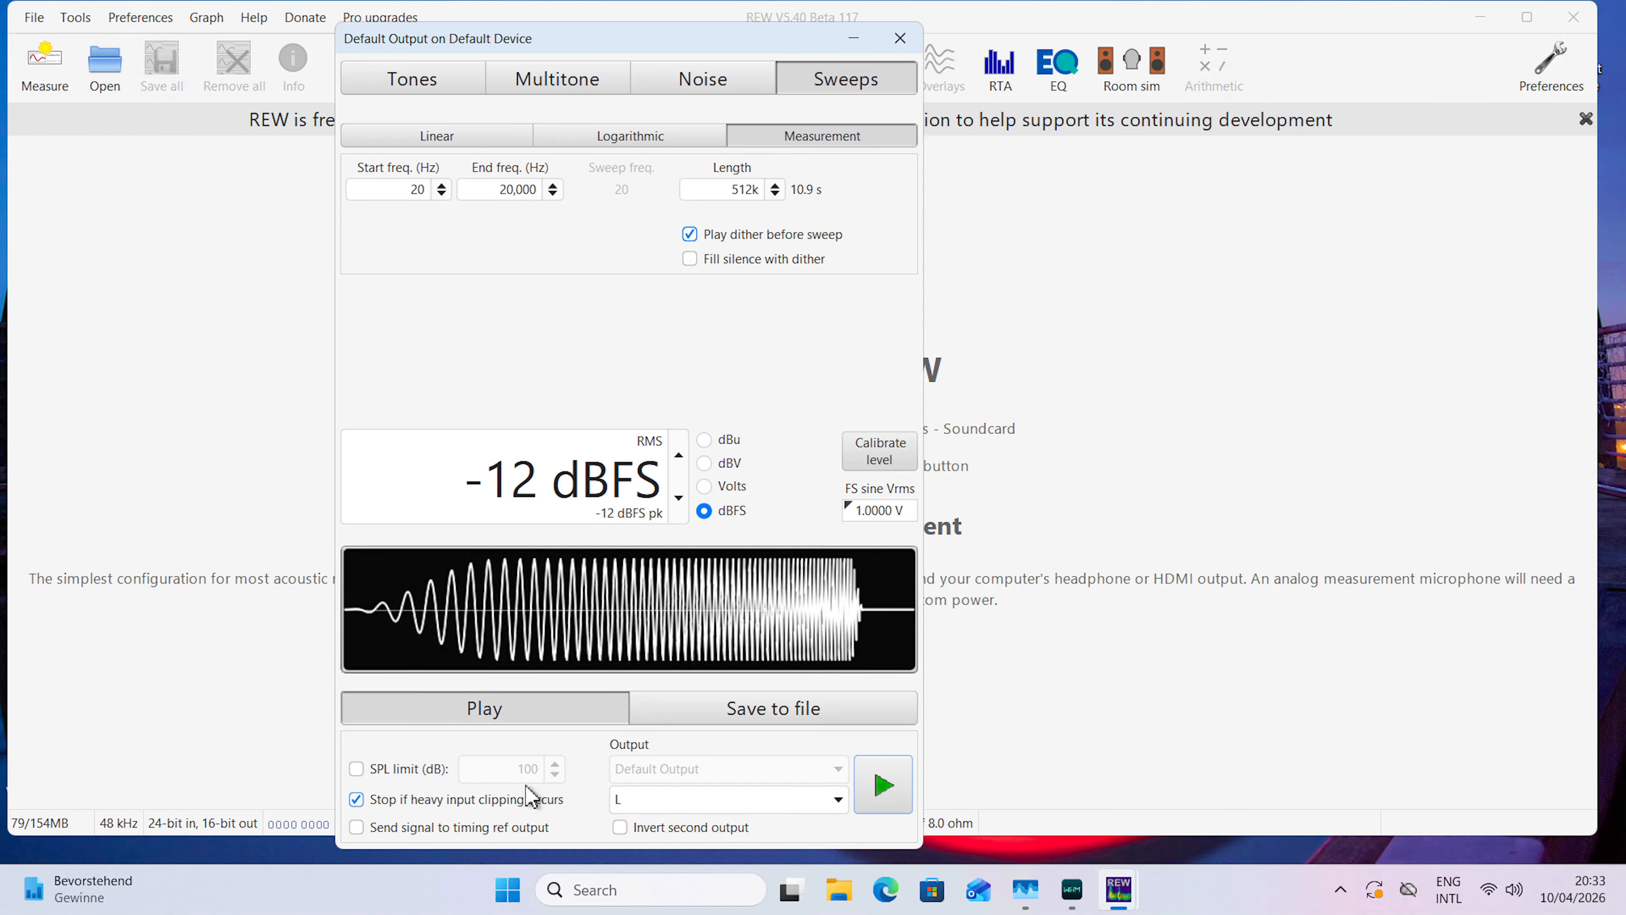
pyautogui.click(903, 39)
pyautogui.click(793, 79)
pyautogui.click(718, 712)
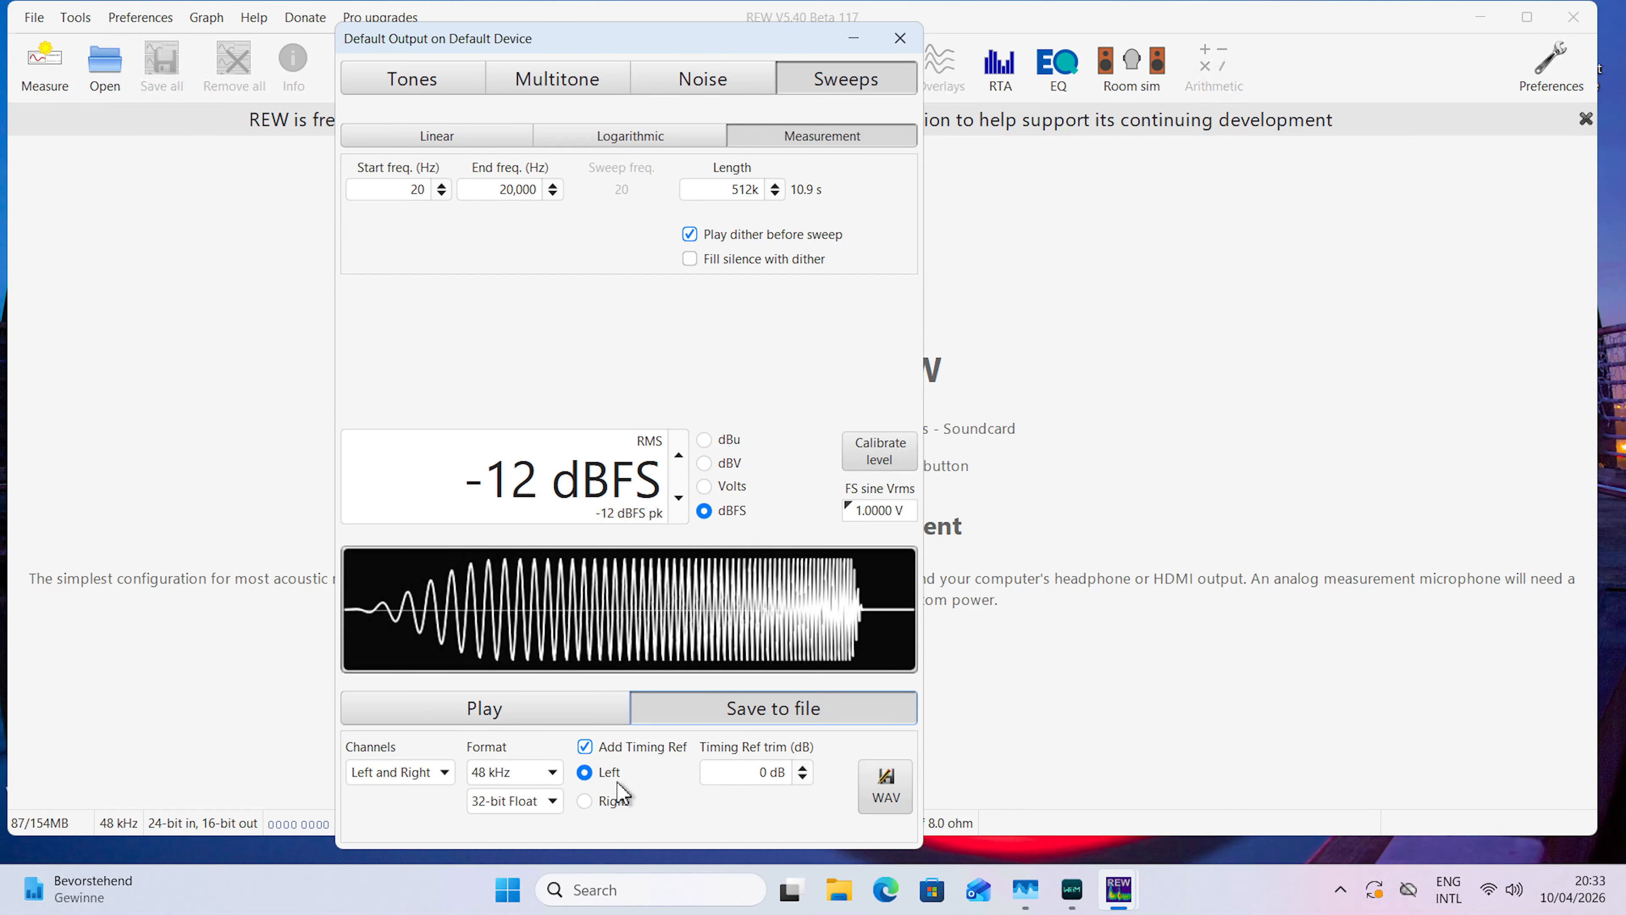
# Save the Left and Right 512k measurement sweep as a WAV file on the Desktop and close the generator.
pyautogui.click(435, 778)
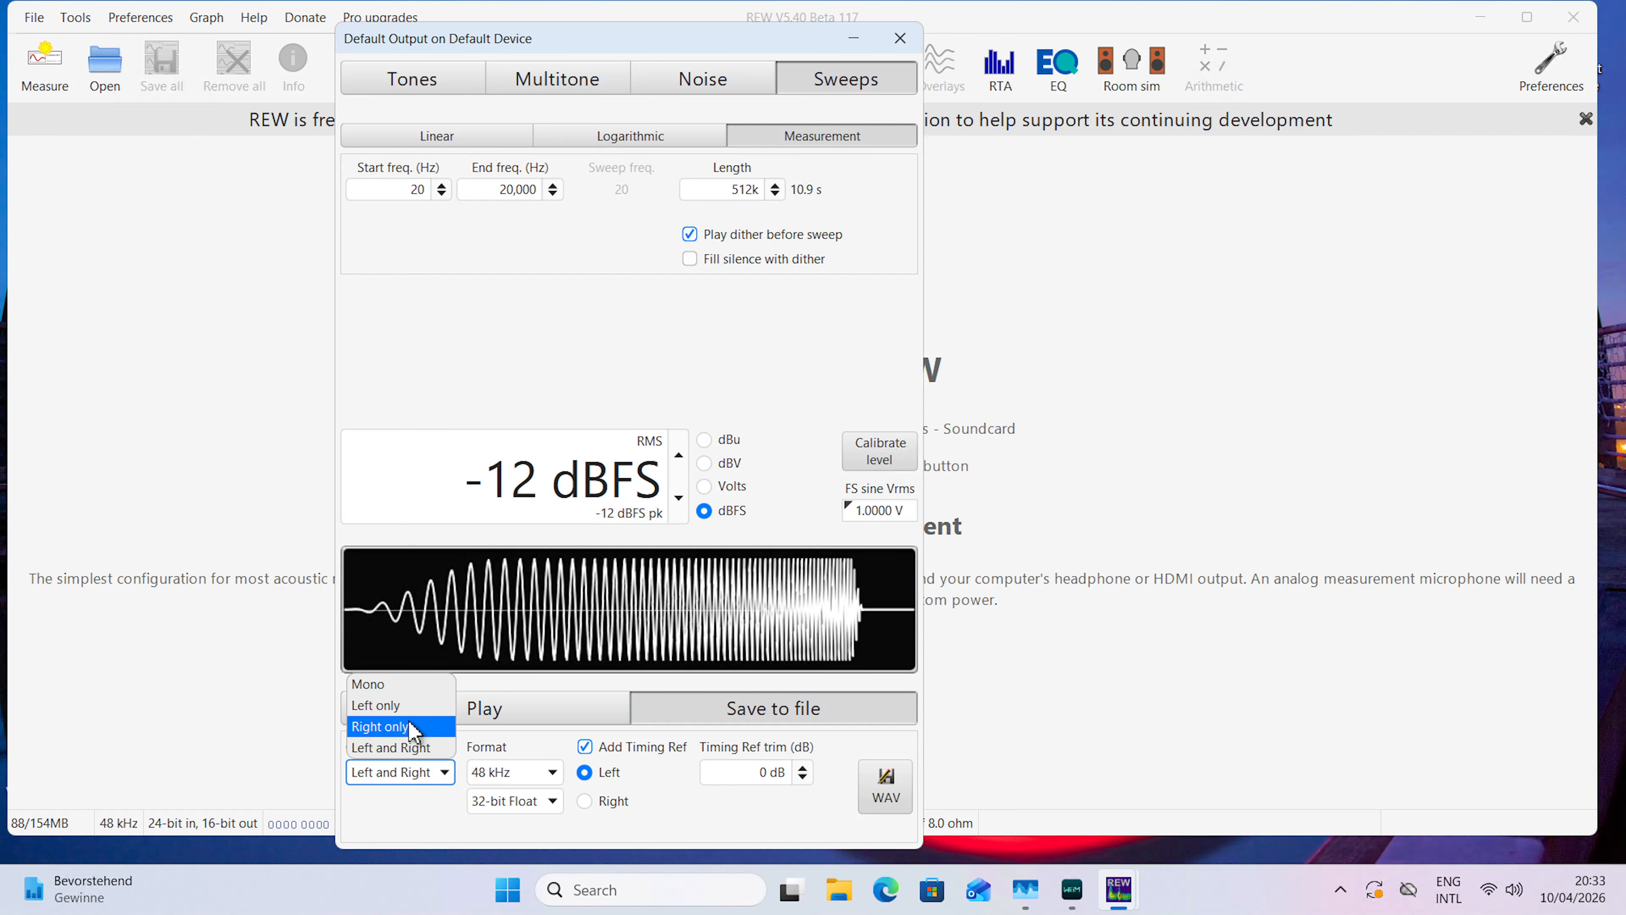
pyautogui.click(743, 832)
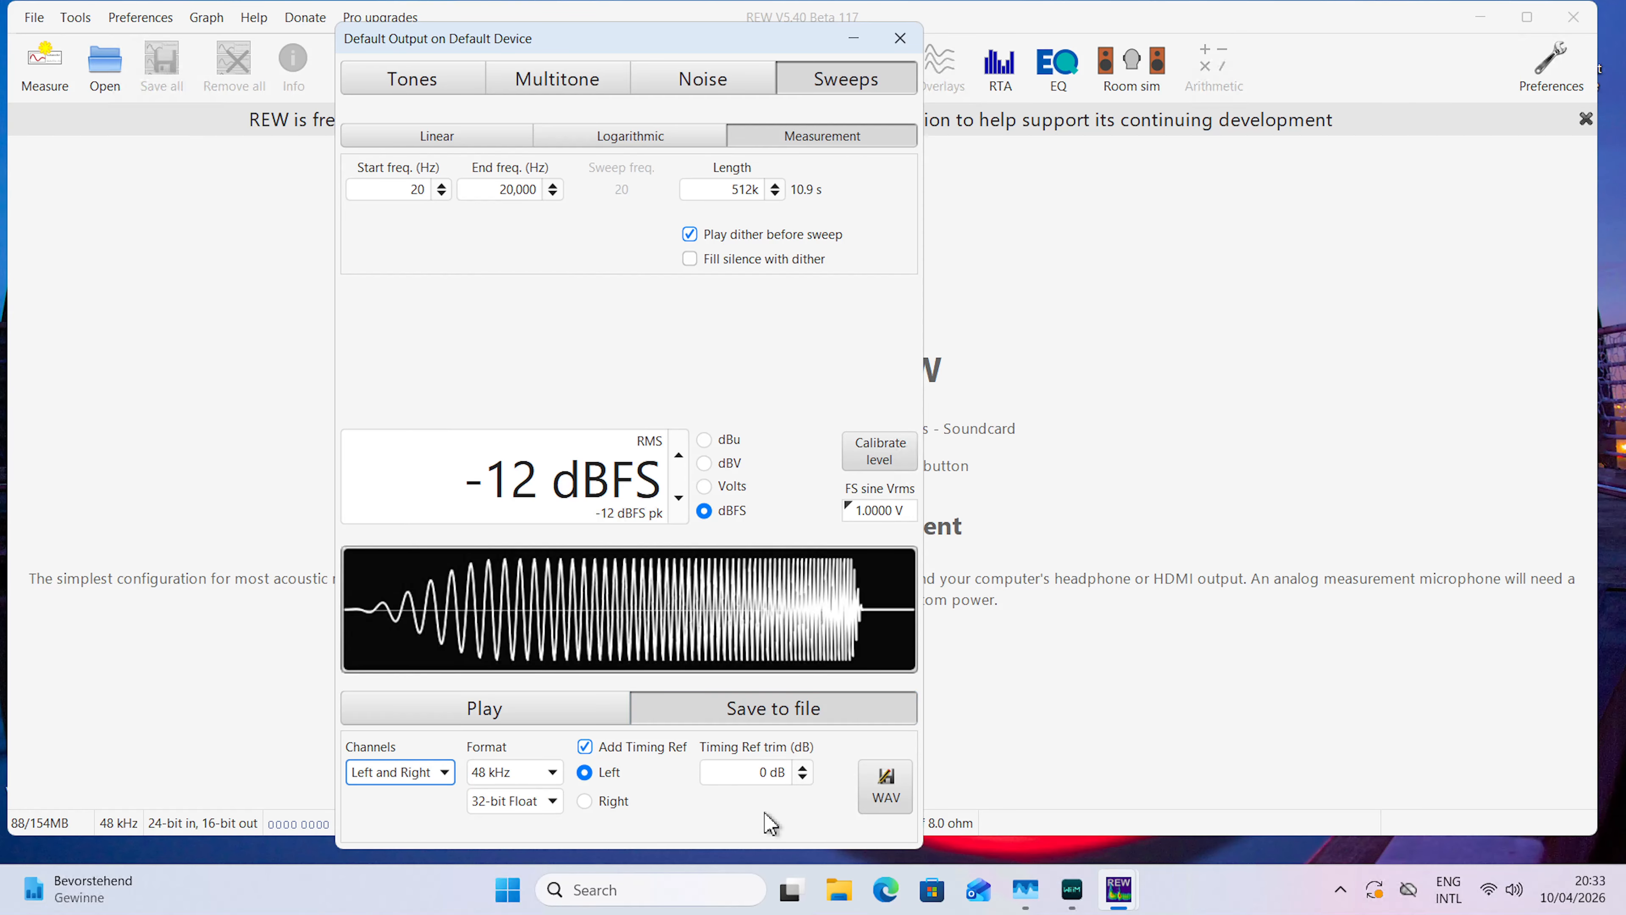
pyautogui.click(893, 795)
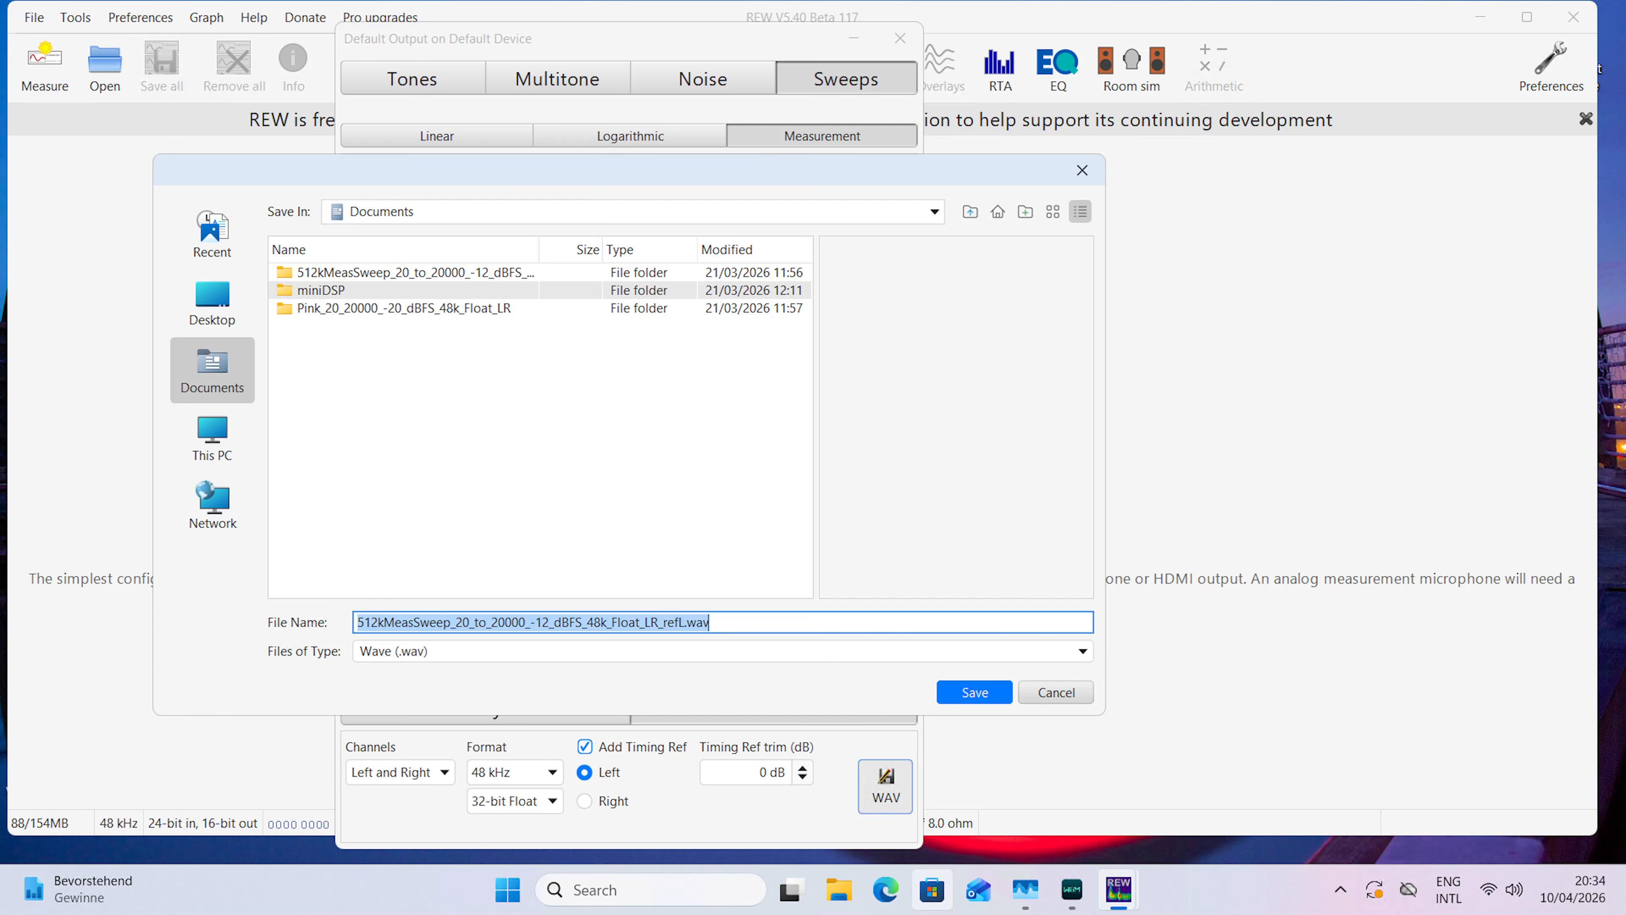
pyautogui.click(216, 320)
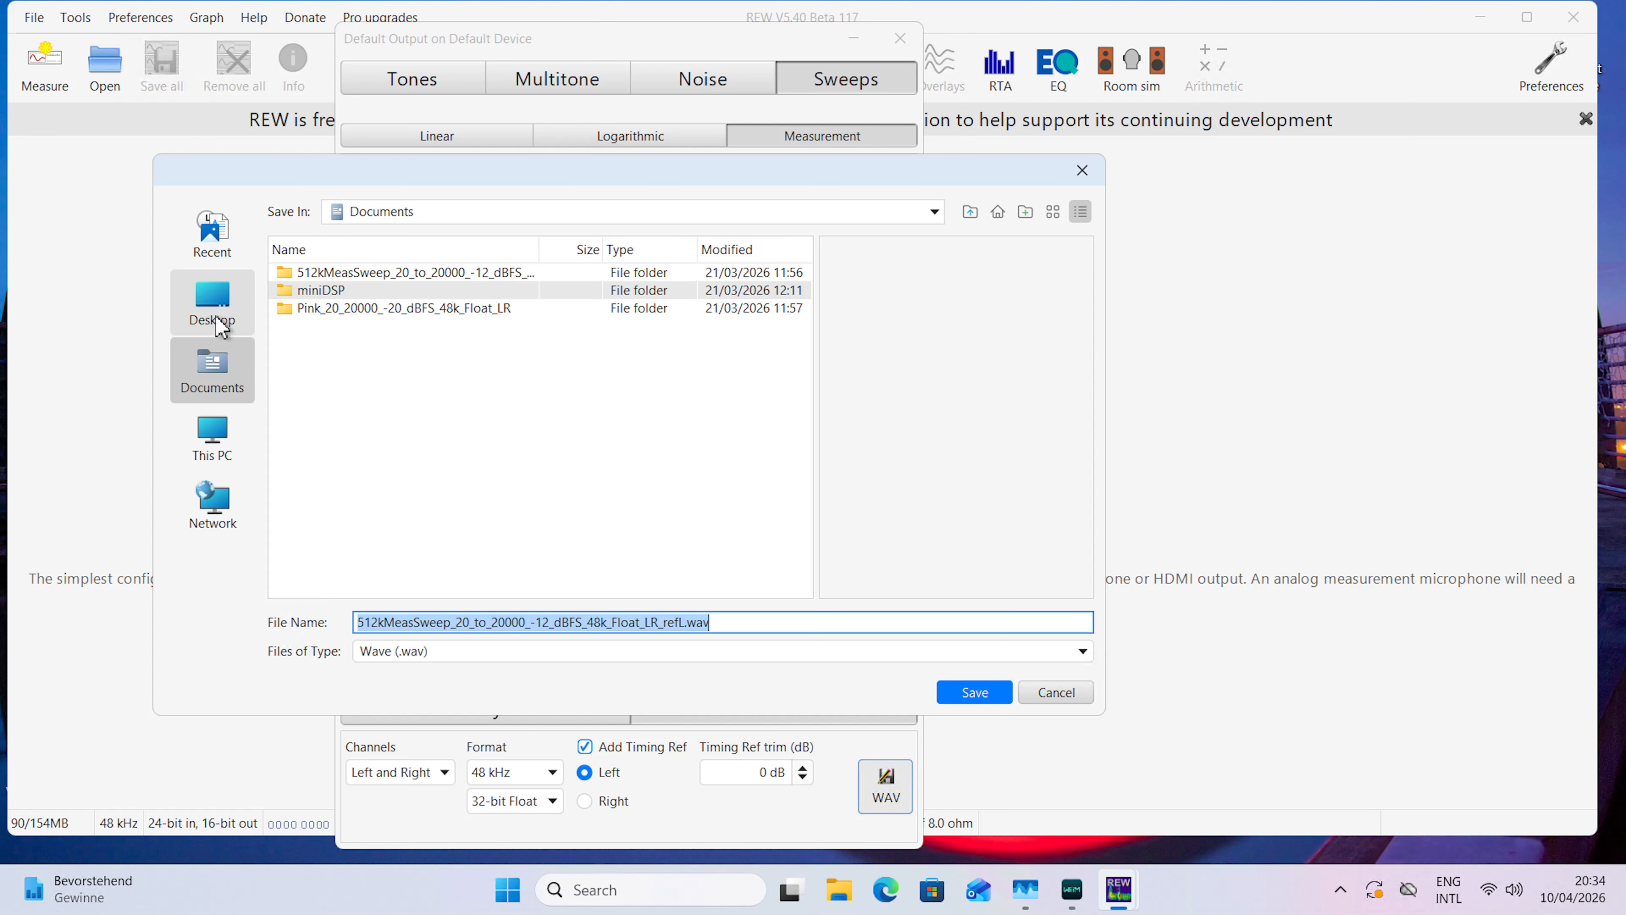
pyautogui.click(966, 697)
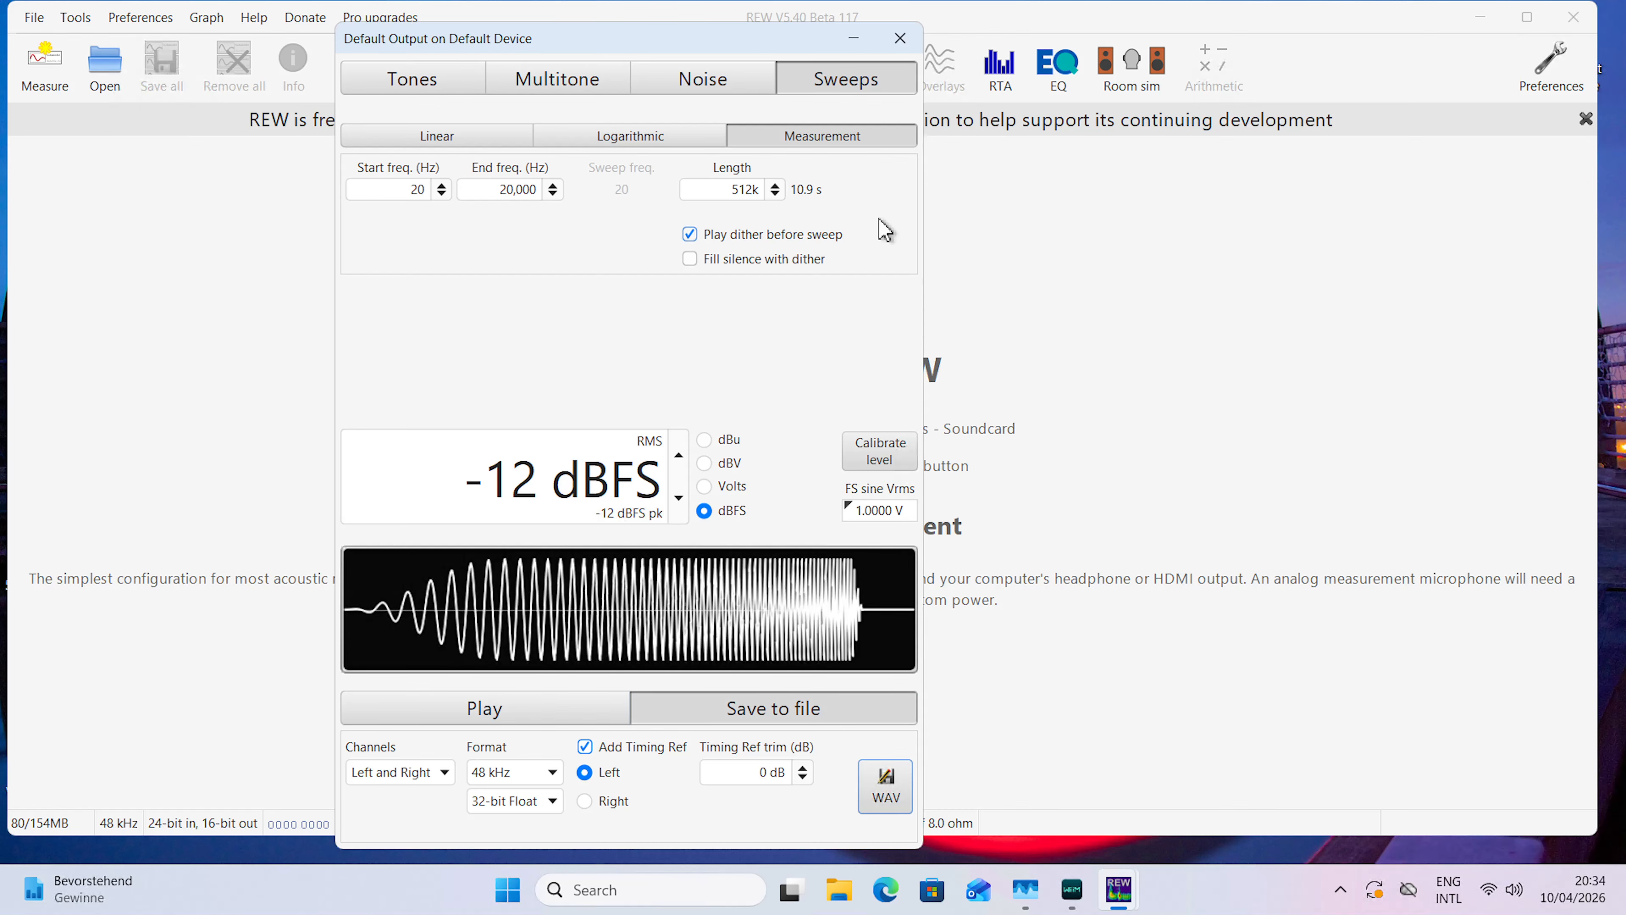
pyautogui.click(900, 39)
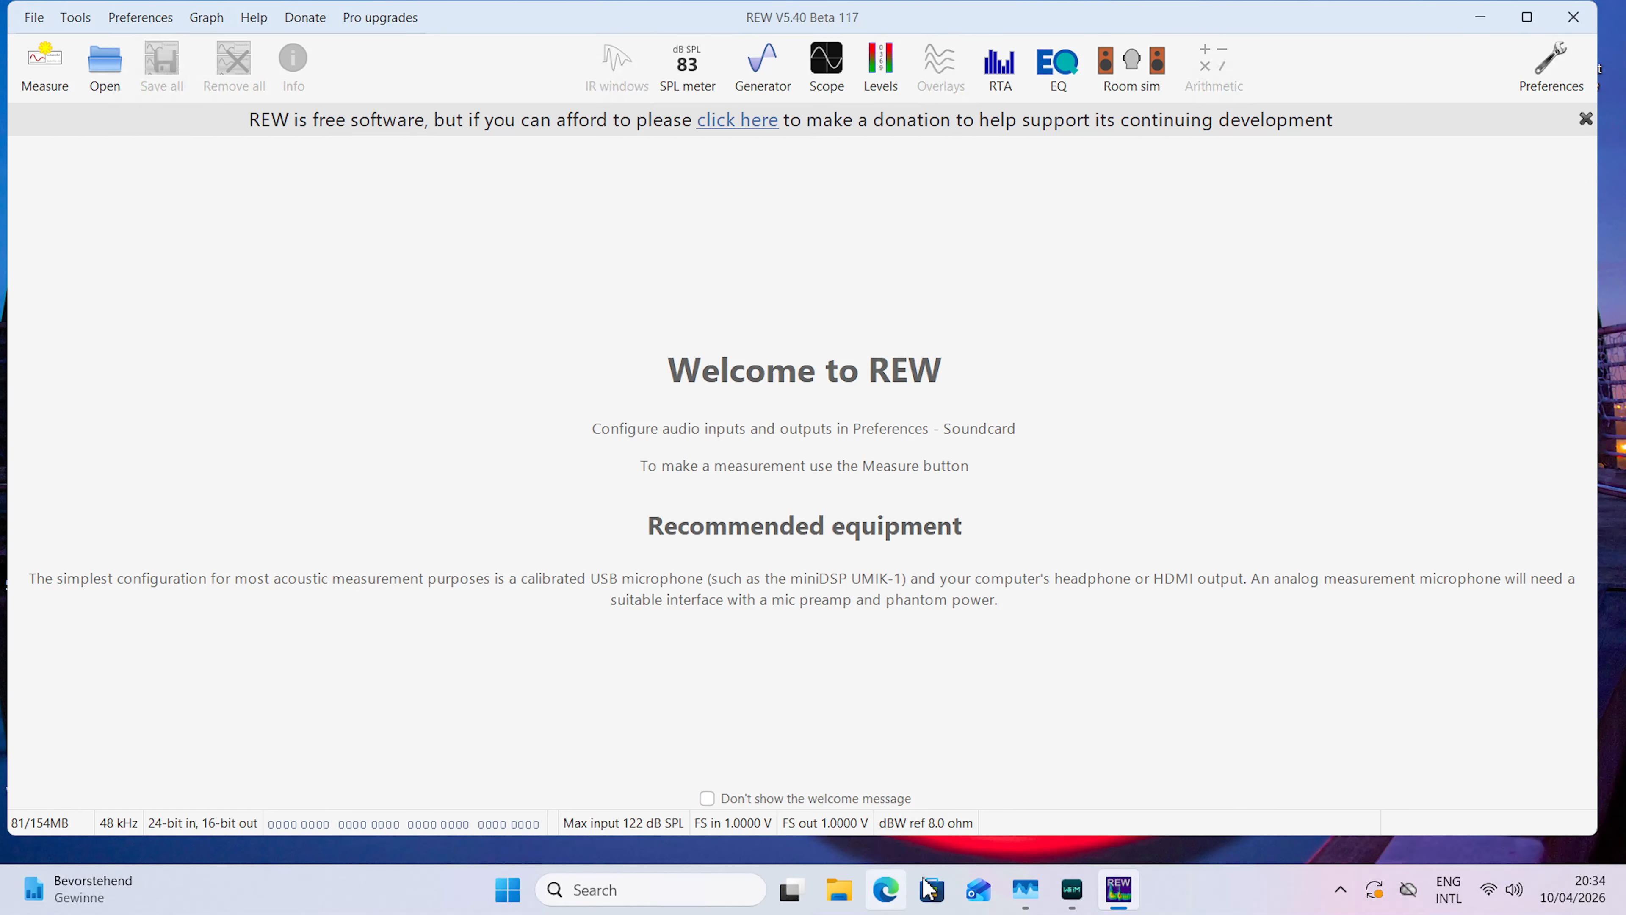
# Switch to WiiM Home and delete the existing Desktop folder from My Music.
pyautogui.click(507, 890)
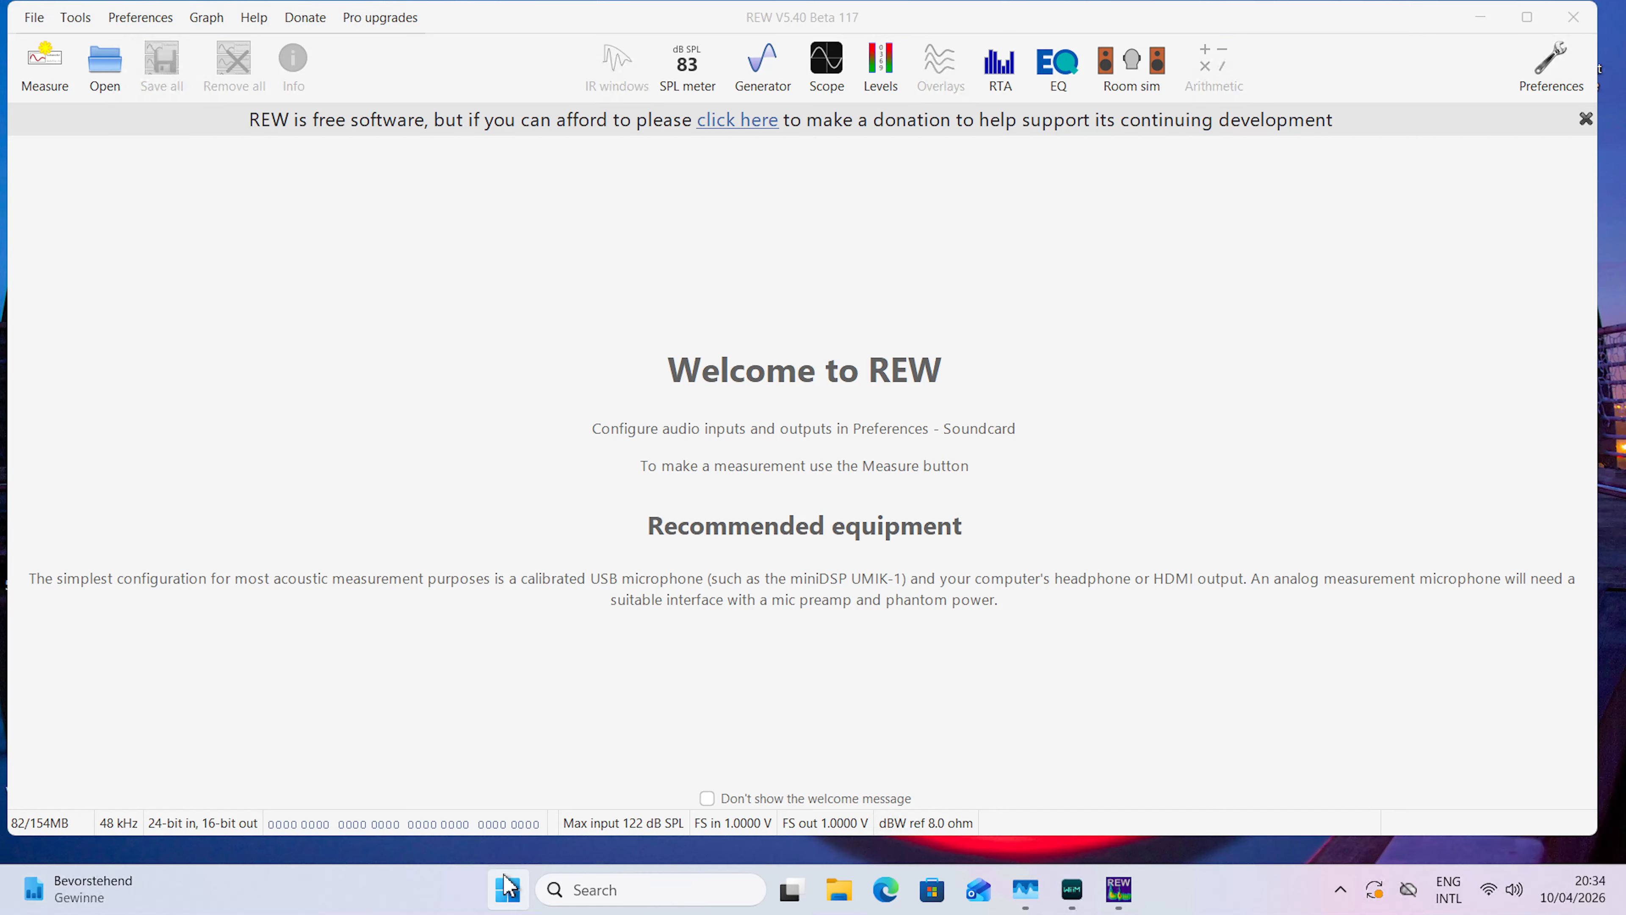
pyautogui.click(662, 716)
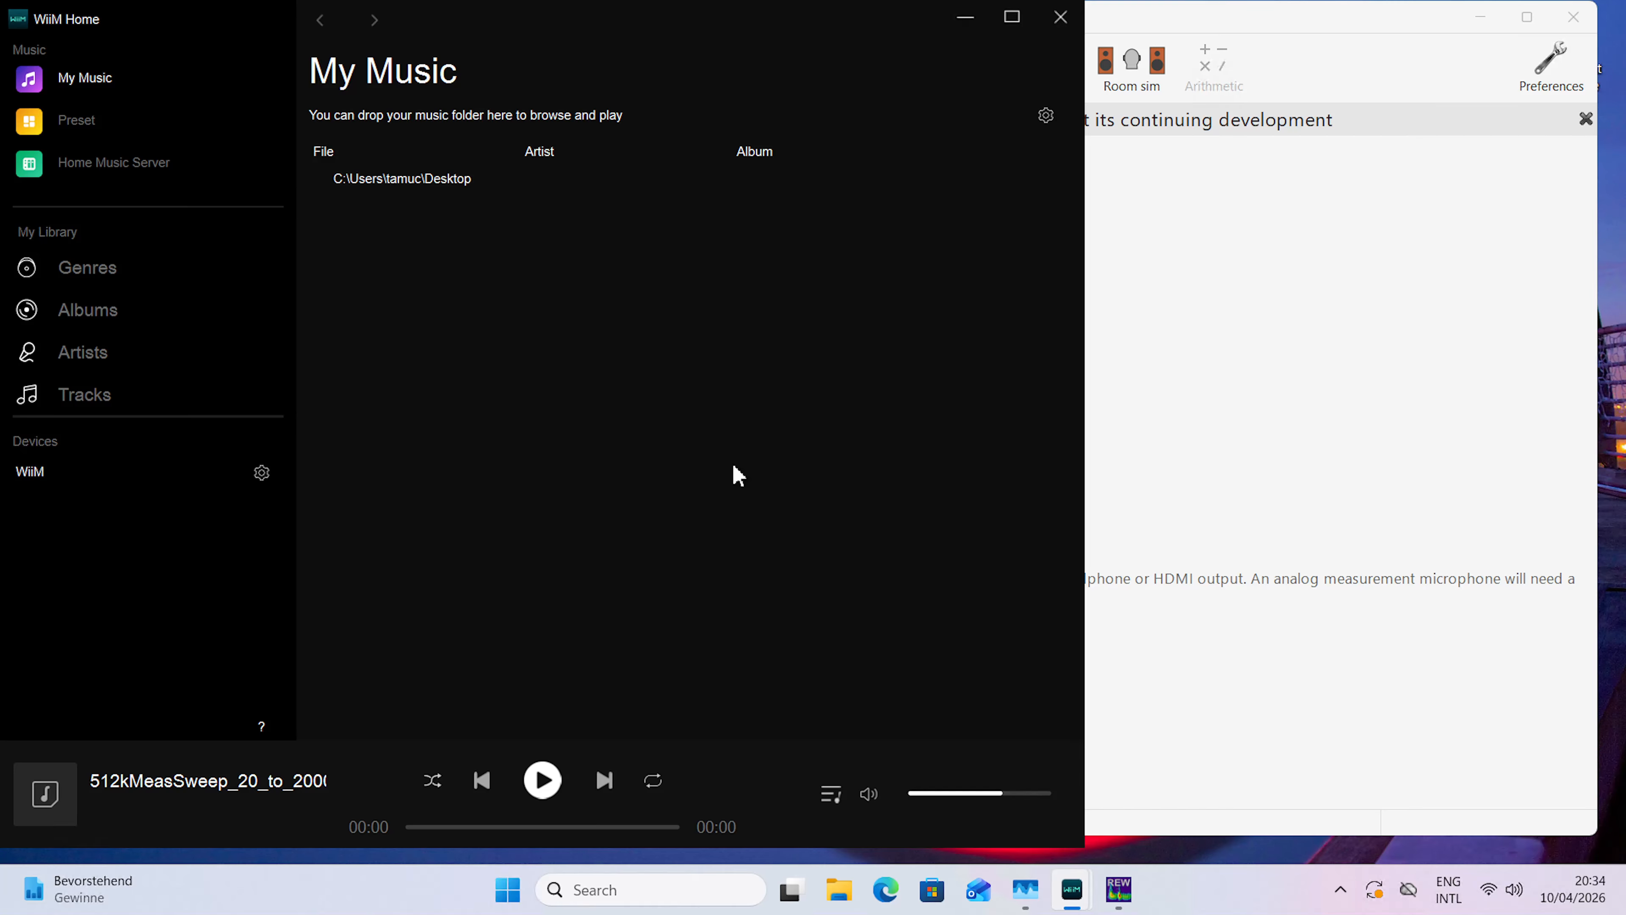
pyautogui.rightClick(448, 183)
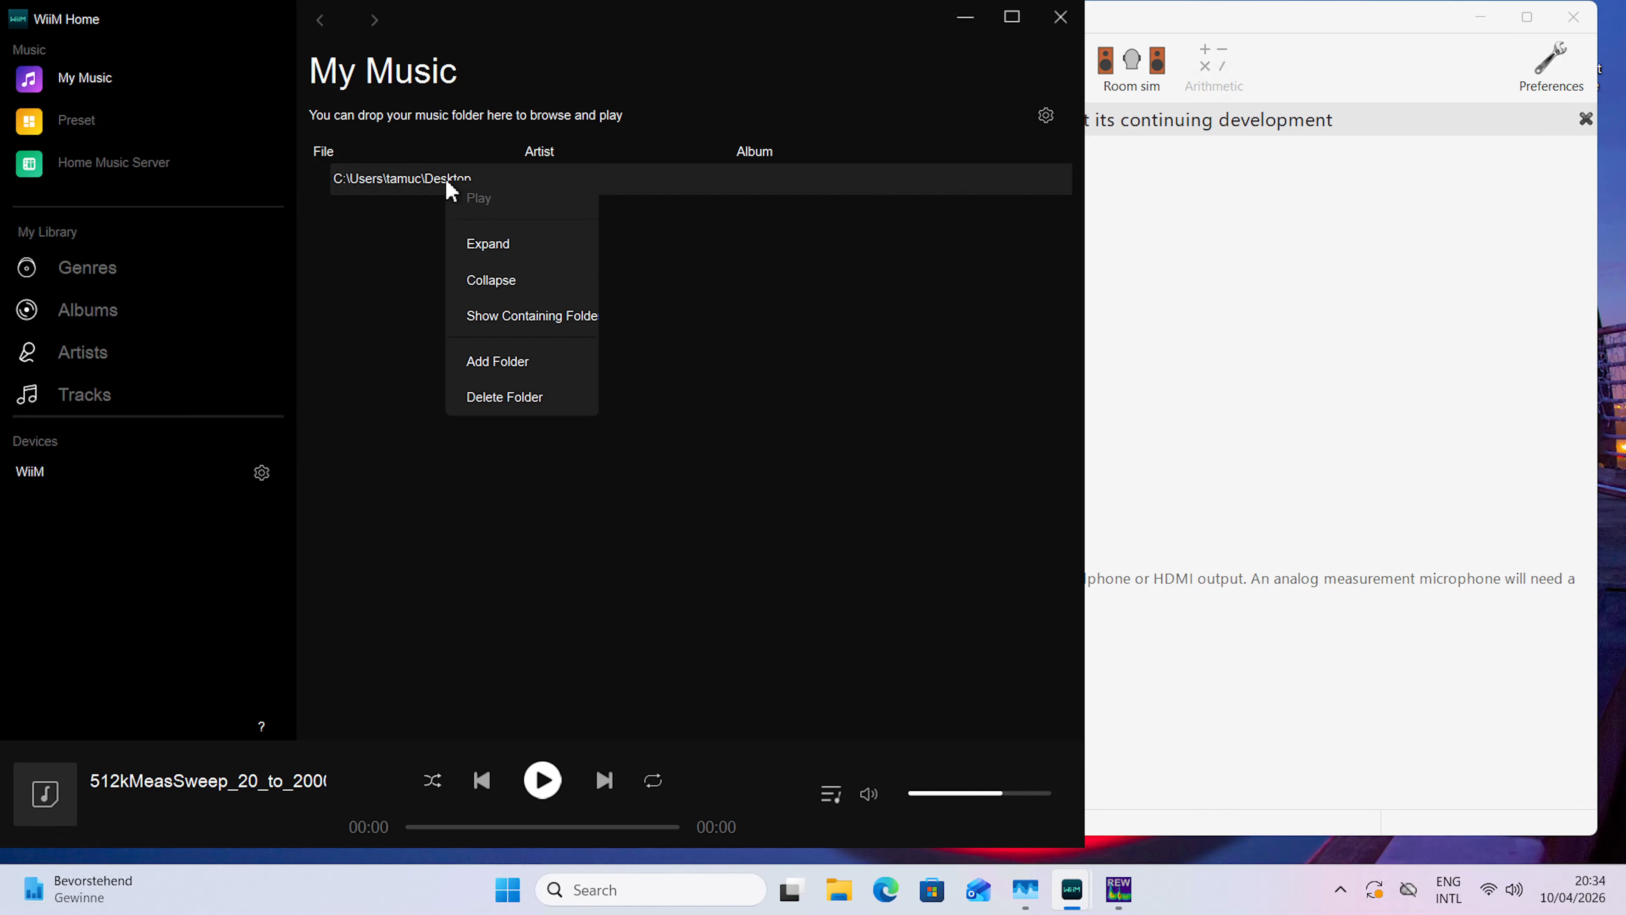
pyautogui.click(525, 391)
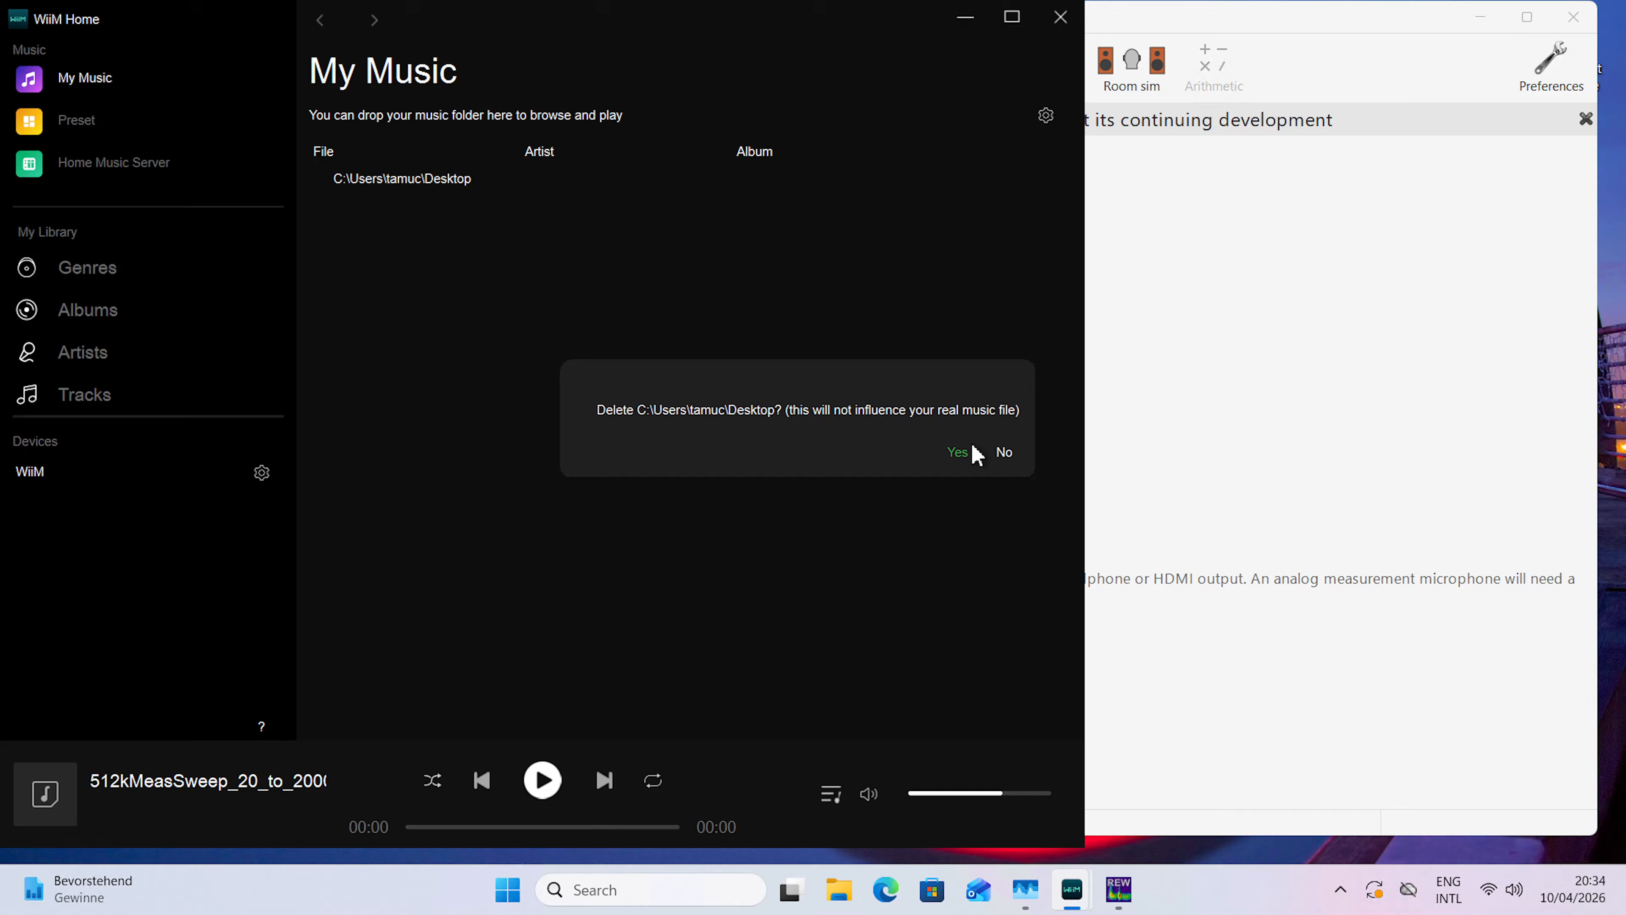
pyautogui.click(957, 456)
# Add the Desktop folder to My Music so the saved sweep file can be played.
pyautogui.click(676, 456)
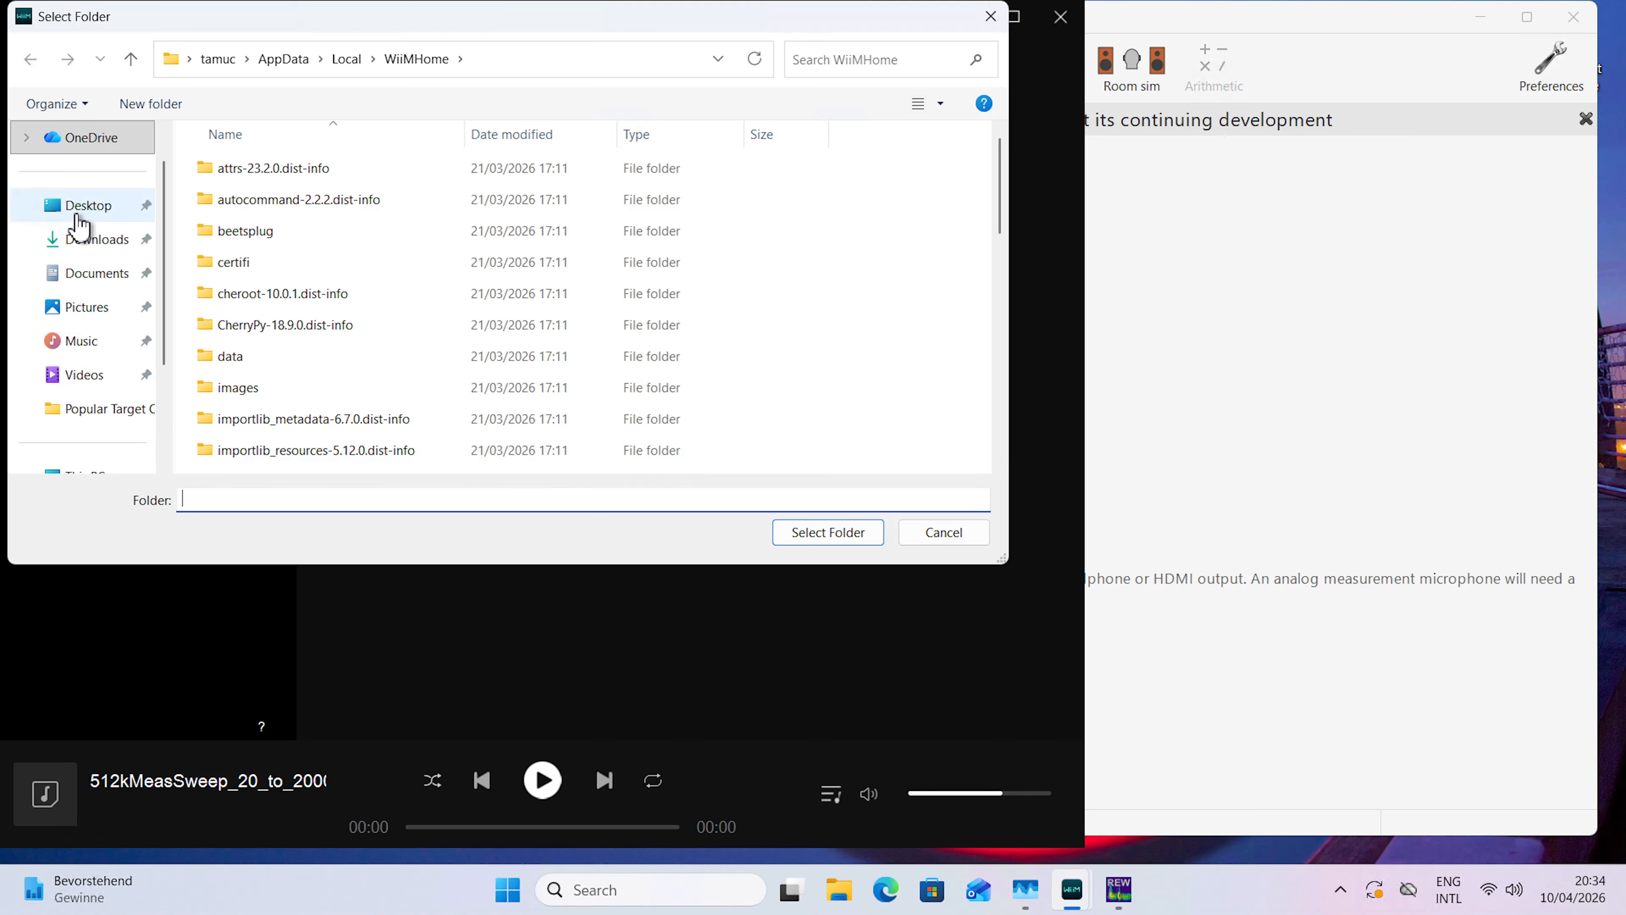
pyautogui.click(80, 206)
pyautogui.click(819, 533)
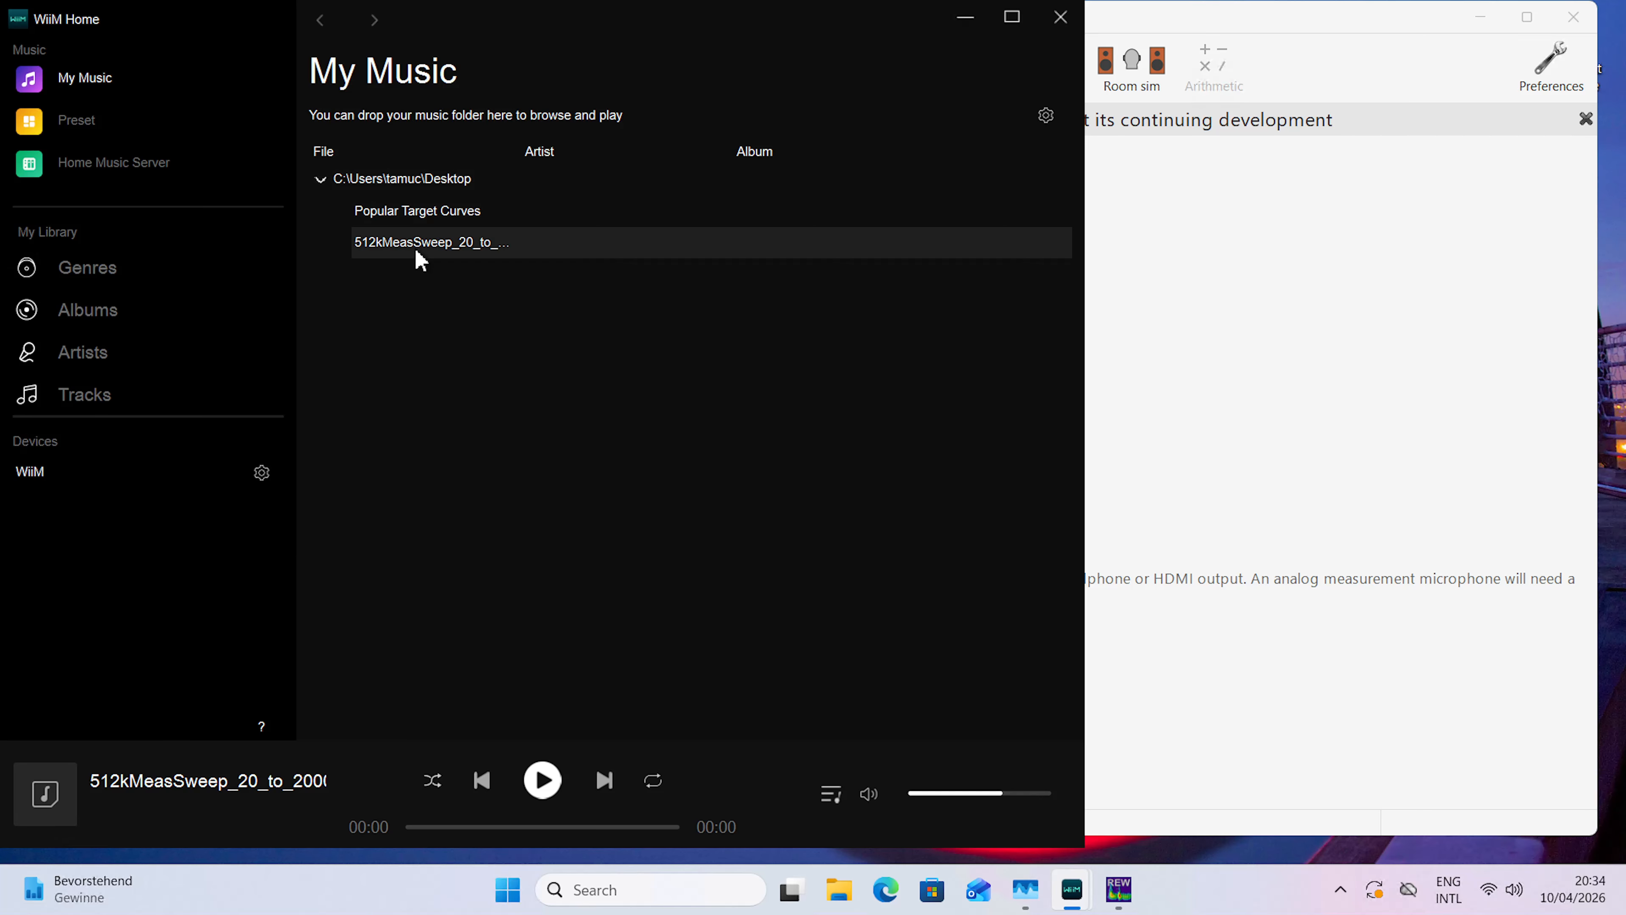
# Switch back to REW and set up a new SPL sweep measurement with playback from file.
pyautogui.click(1345, 390)
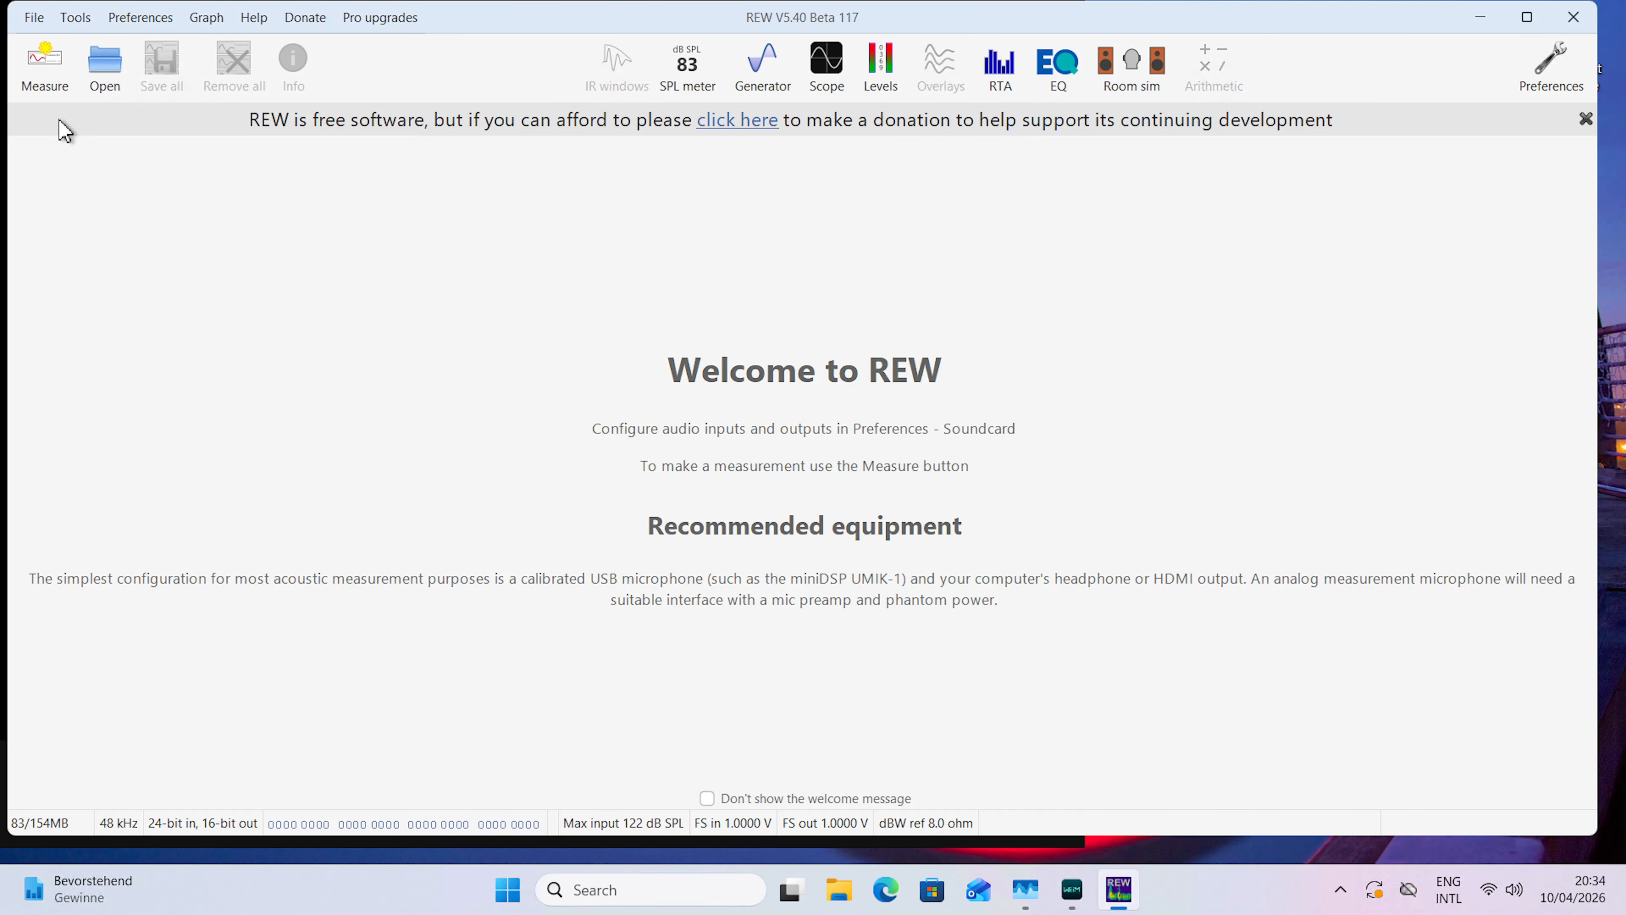
pyautogui.click(63, 86)
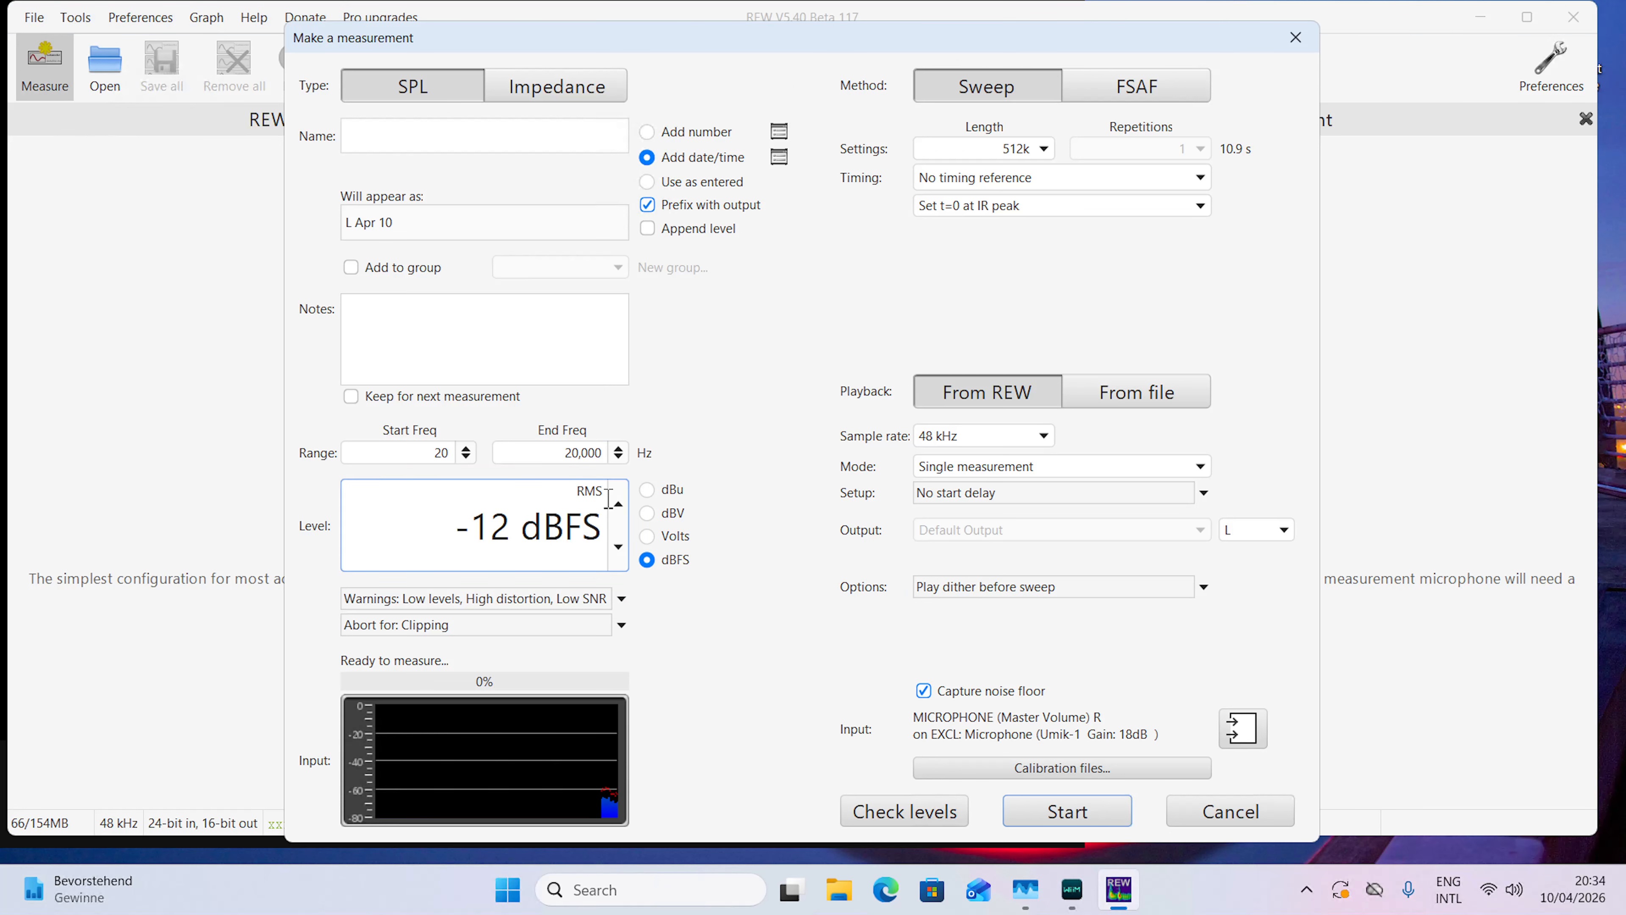
pyautogui.click(1114, 414)
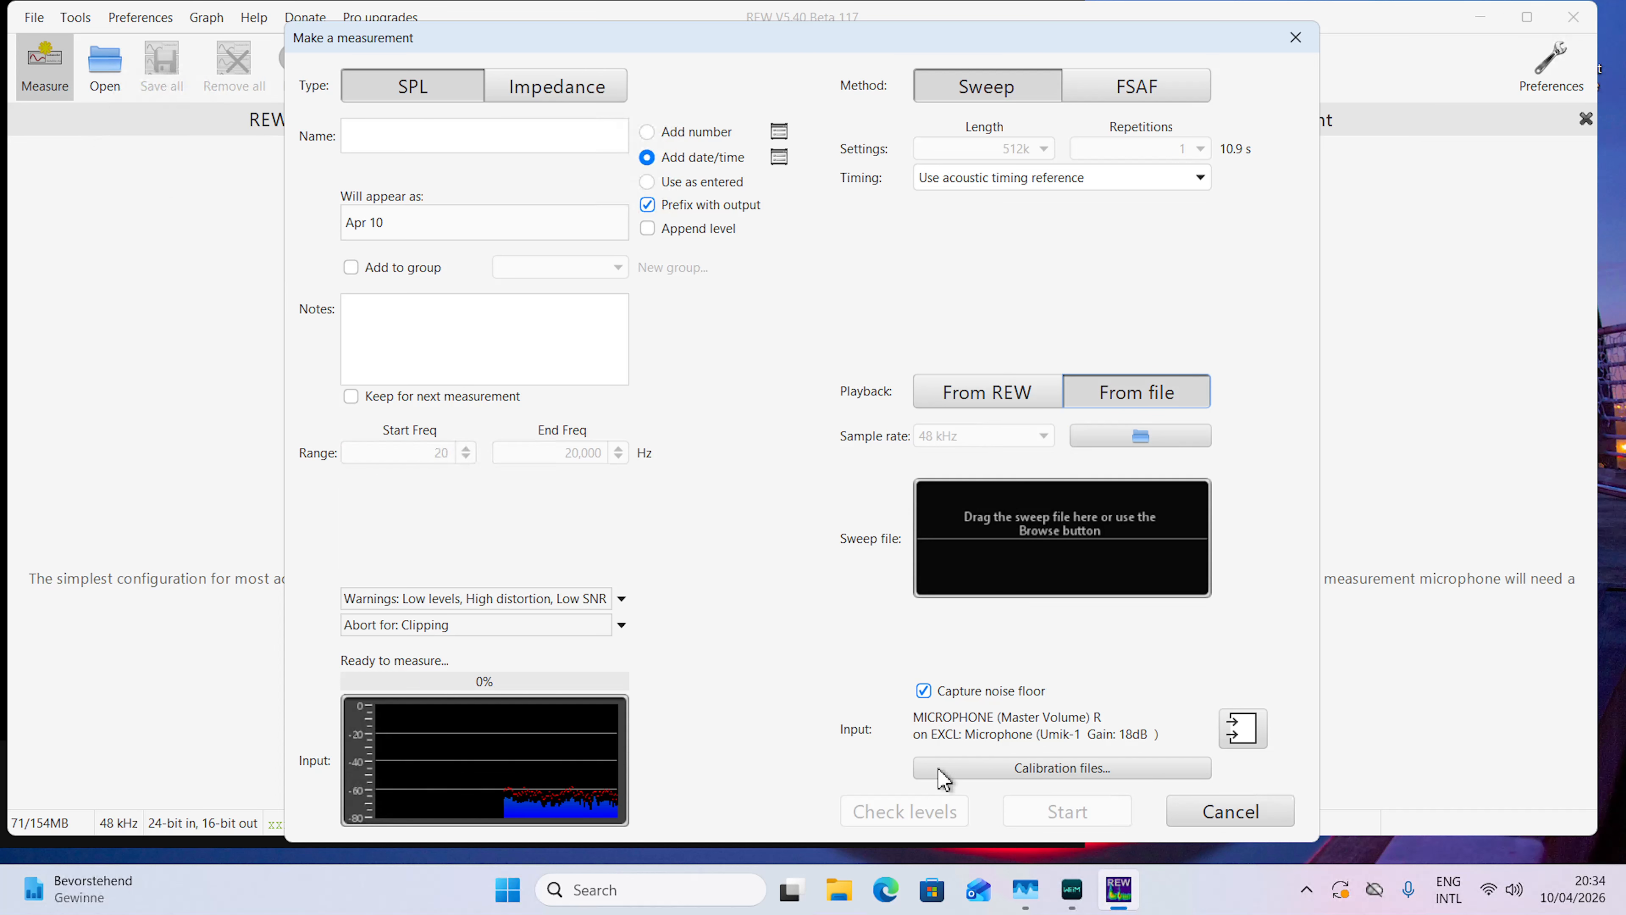
# Load 512kMeasSweep_20_to_20000_-12_dBFS_48k_Float_LR_refL.wav from the Desktop as the measurement's sweep file.
pyautogui.click(838, 889)
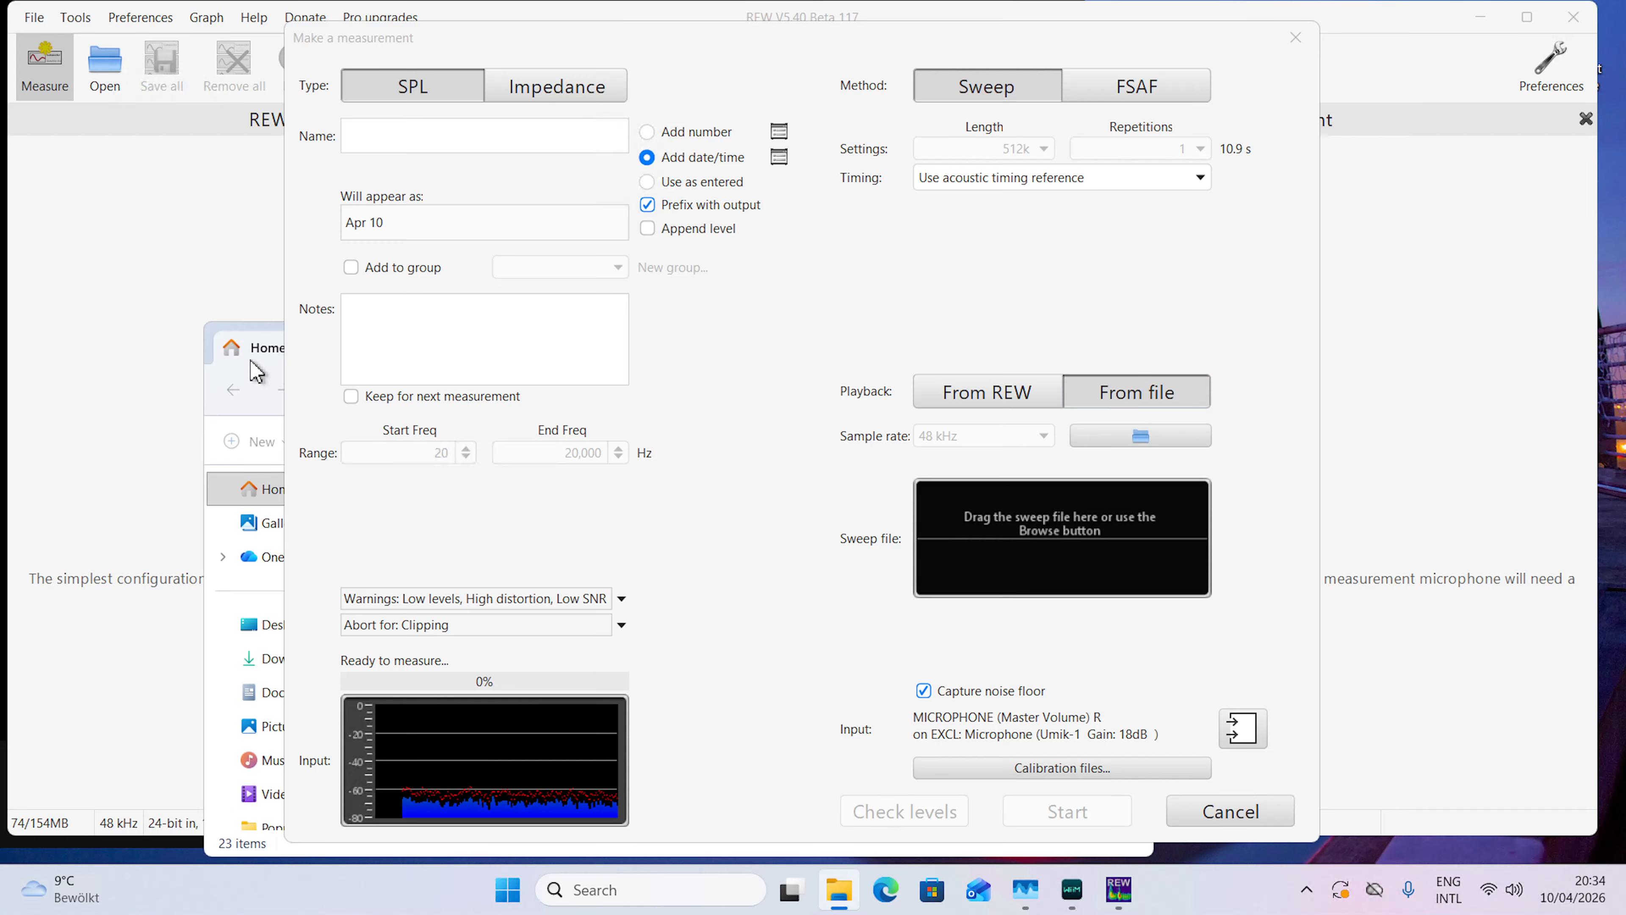
pyautogui.moveTo(259, 356); pyautogui.dragTo(63, 237)
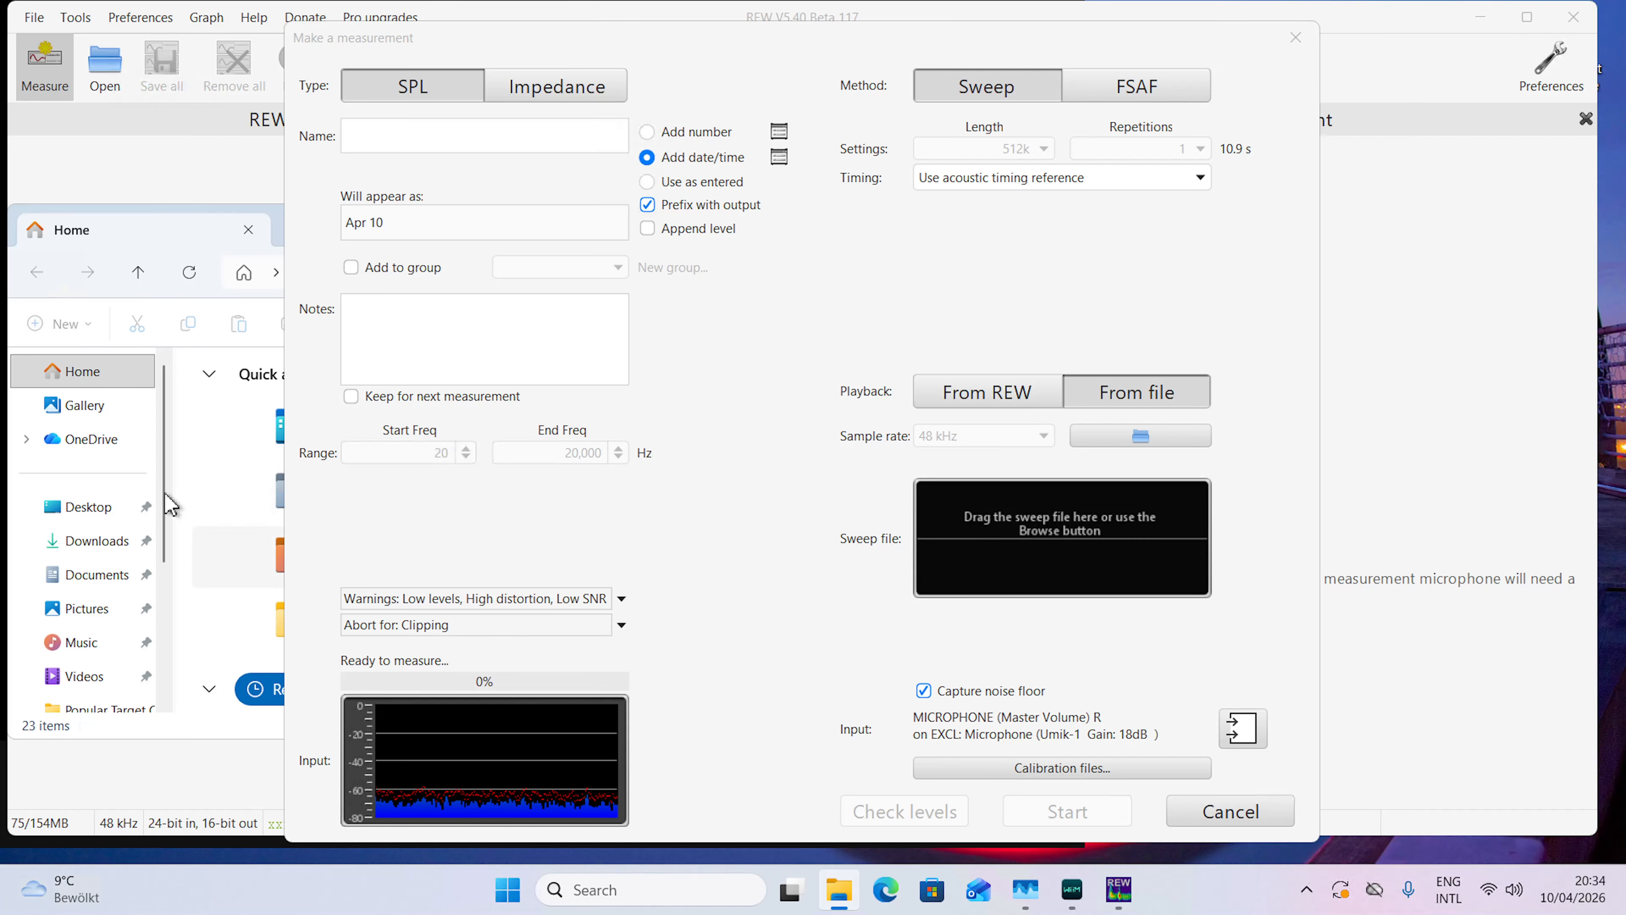
pyautogui.click(93, 507)
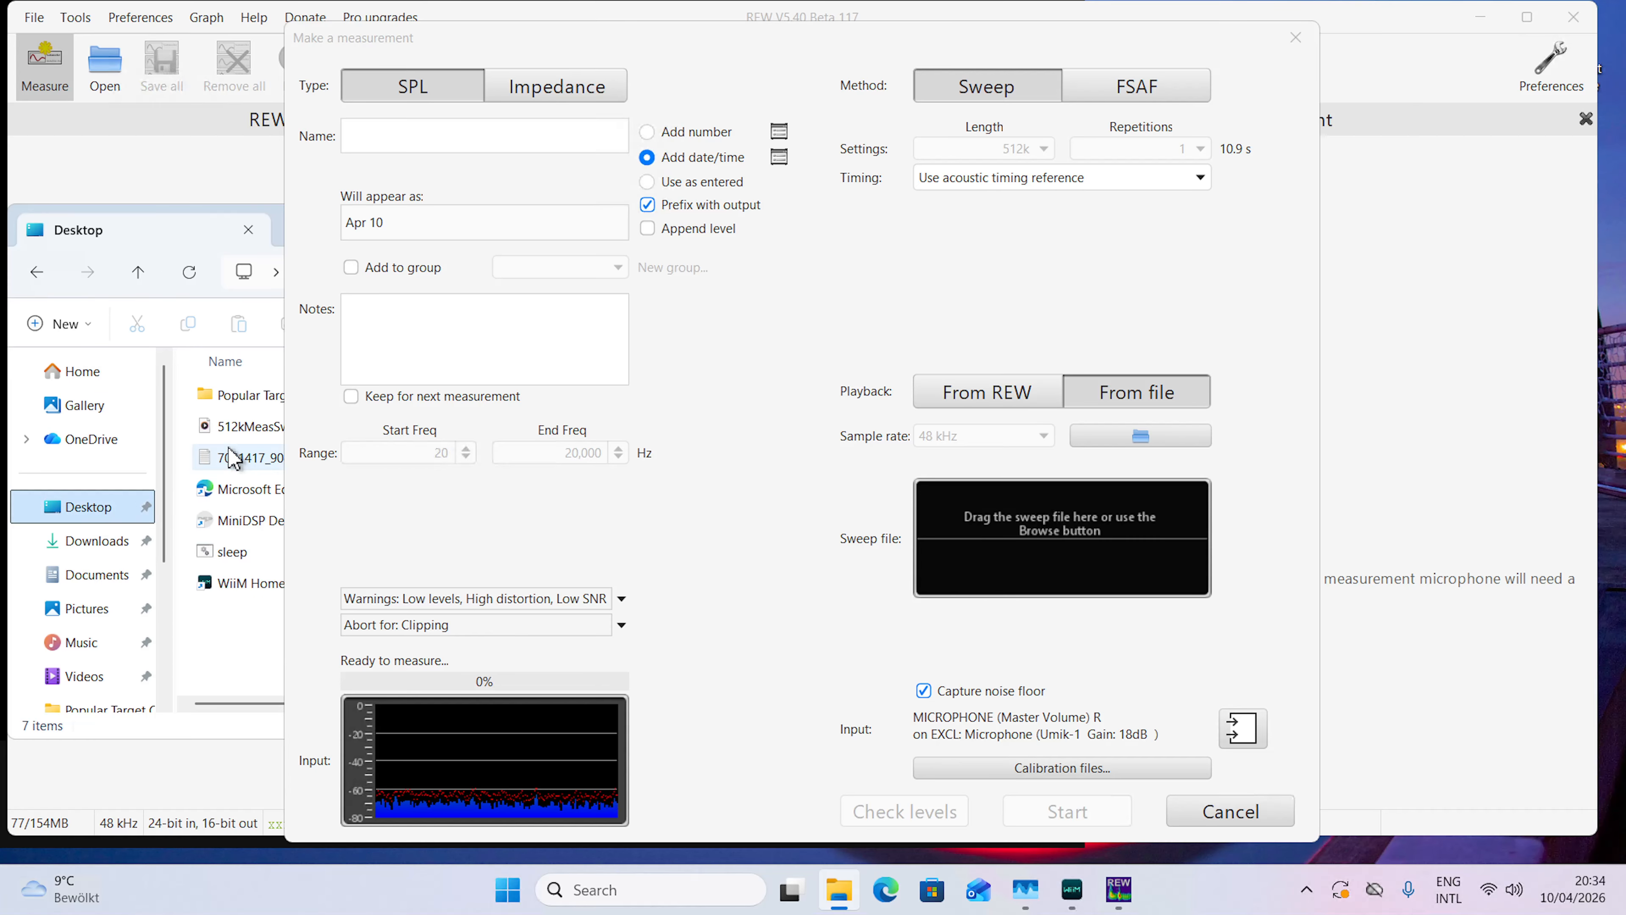
pyautogui.moveTo(233, 426); pyautogui.dragTo(1033, 504)
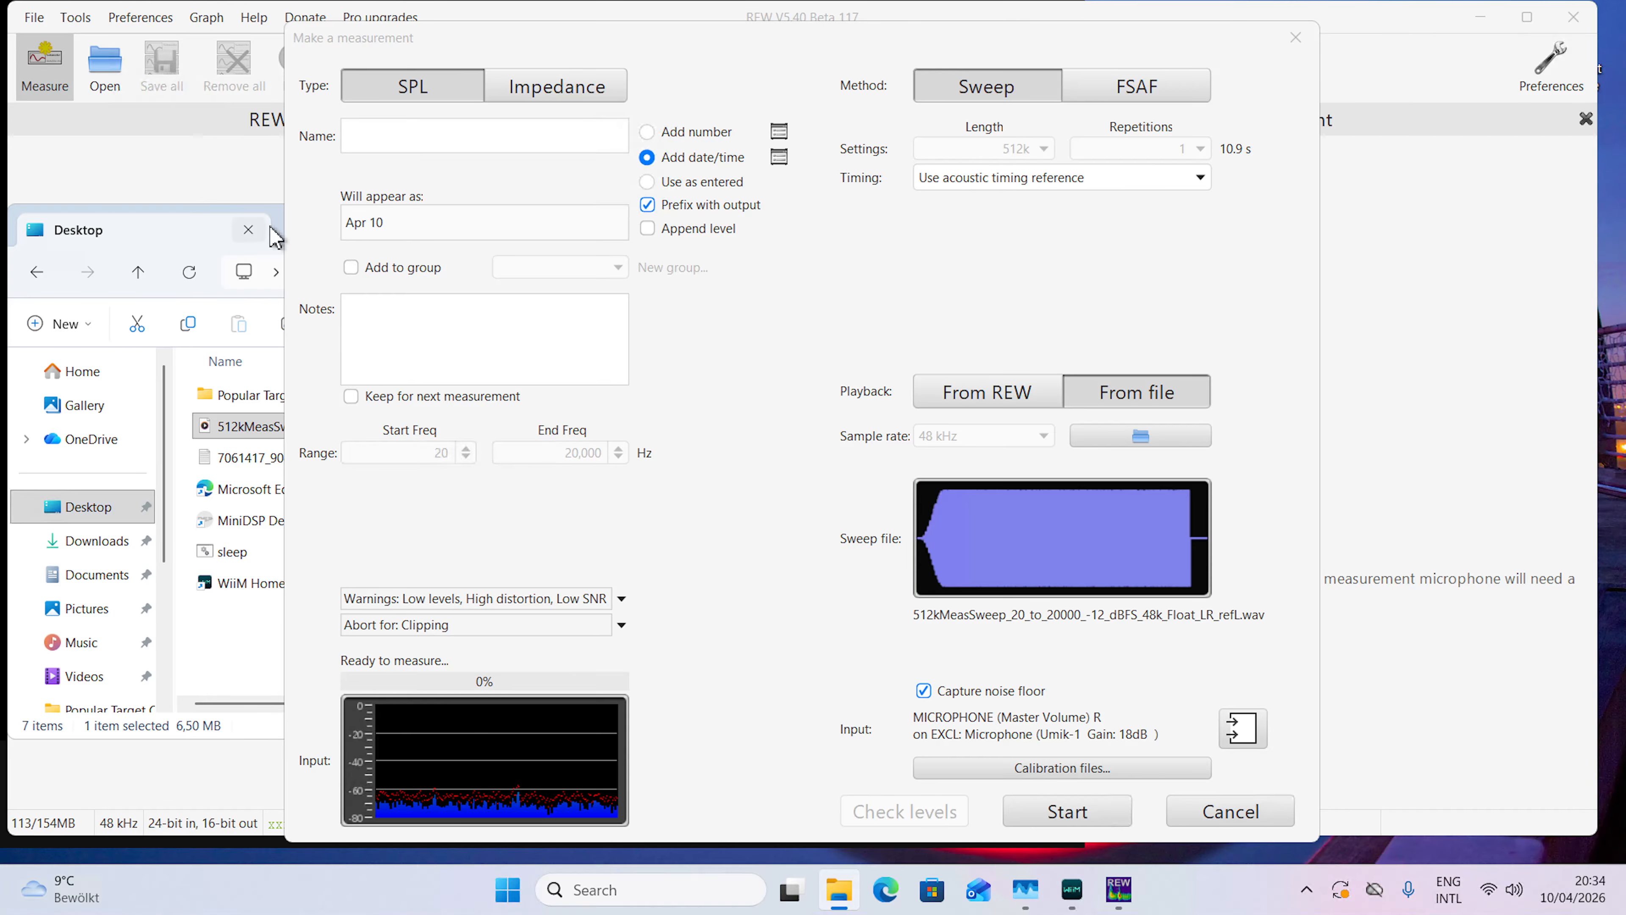
pyautogui.click(285, 228)
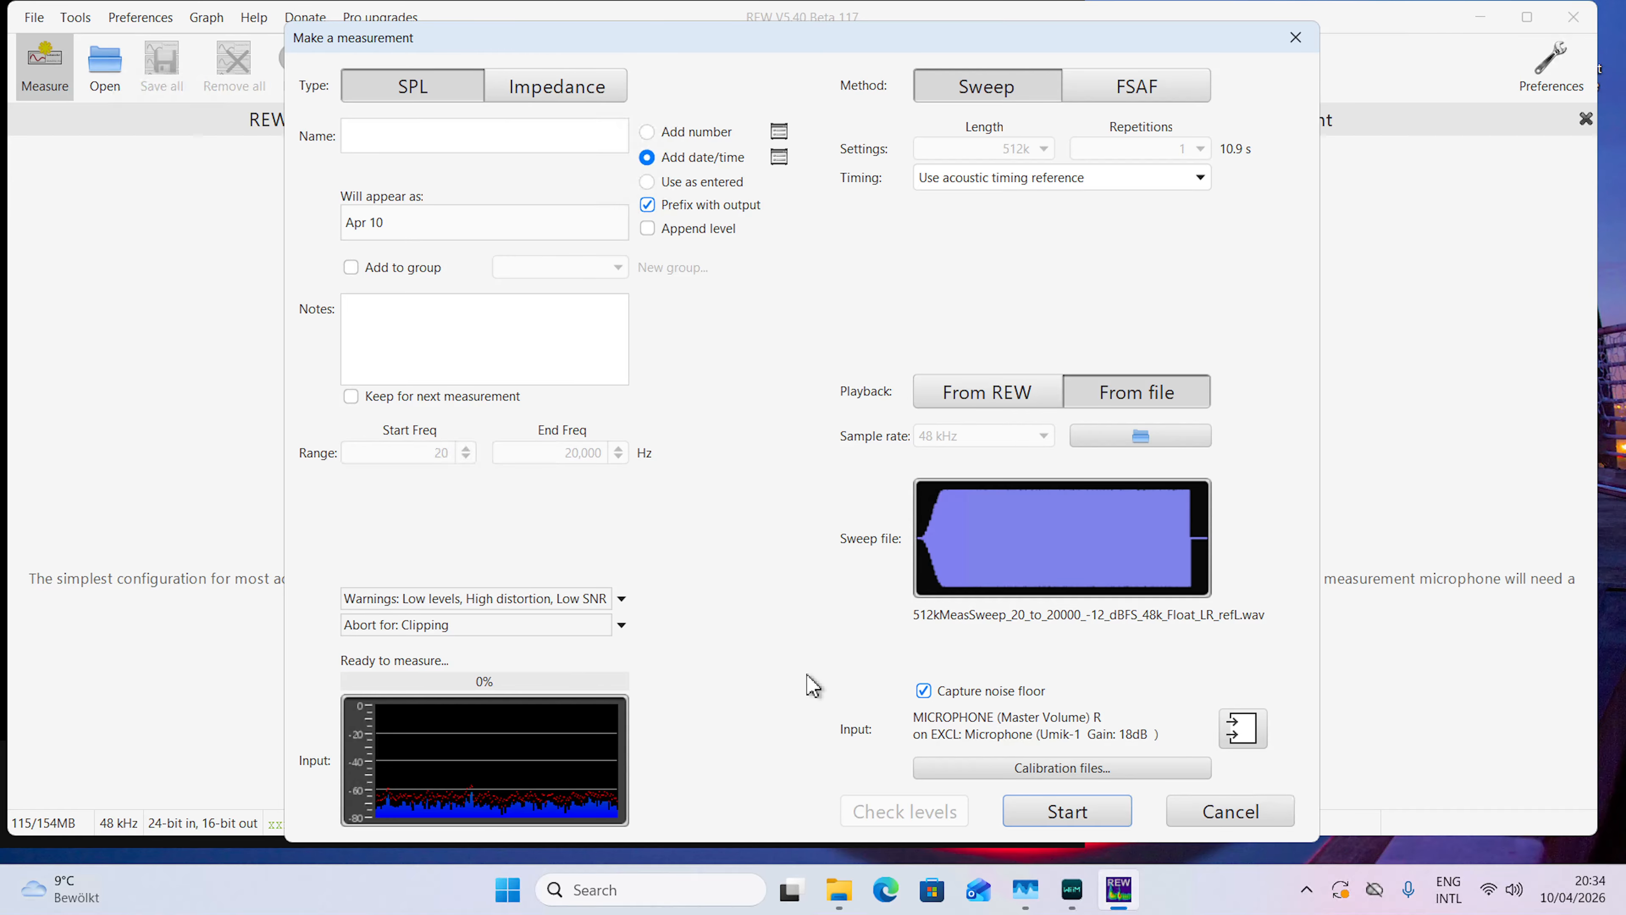
# Start the measurement, move its window aside, and play the 512kMeasSweep file in WiiM Home.
pyautogui.click(1067, 813)
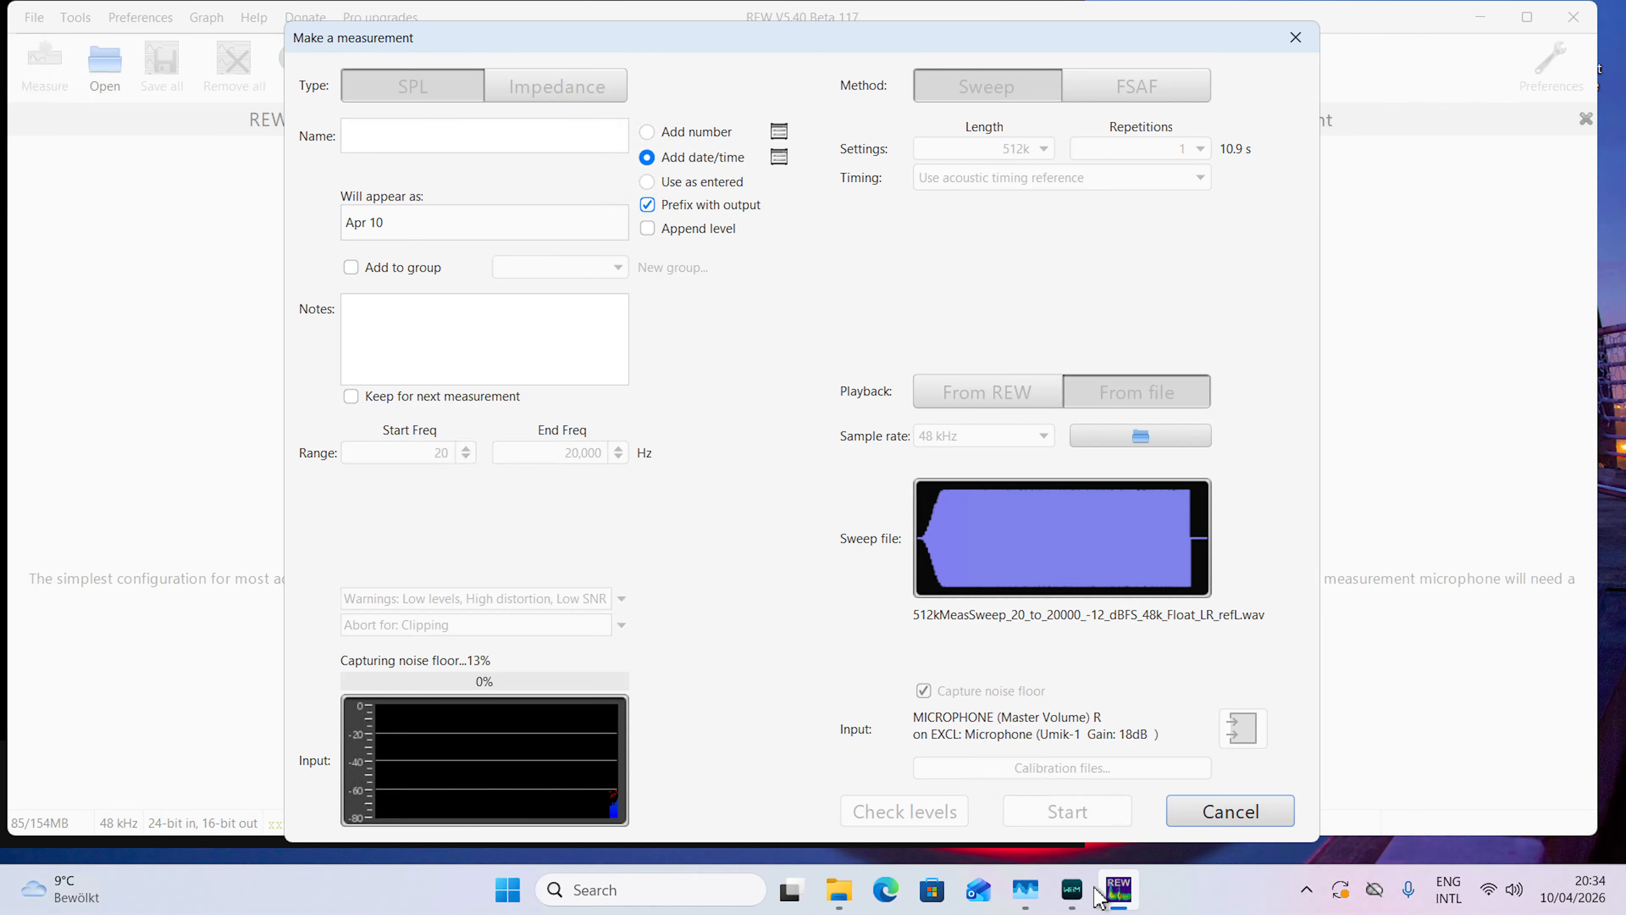
pyautogui.moveTo(1080, 900)
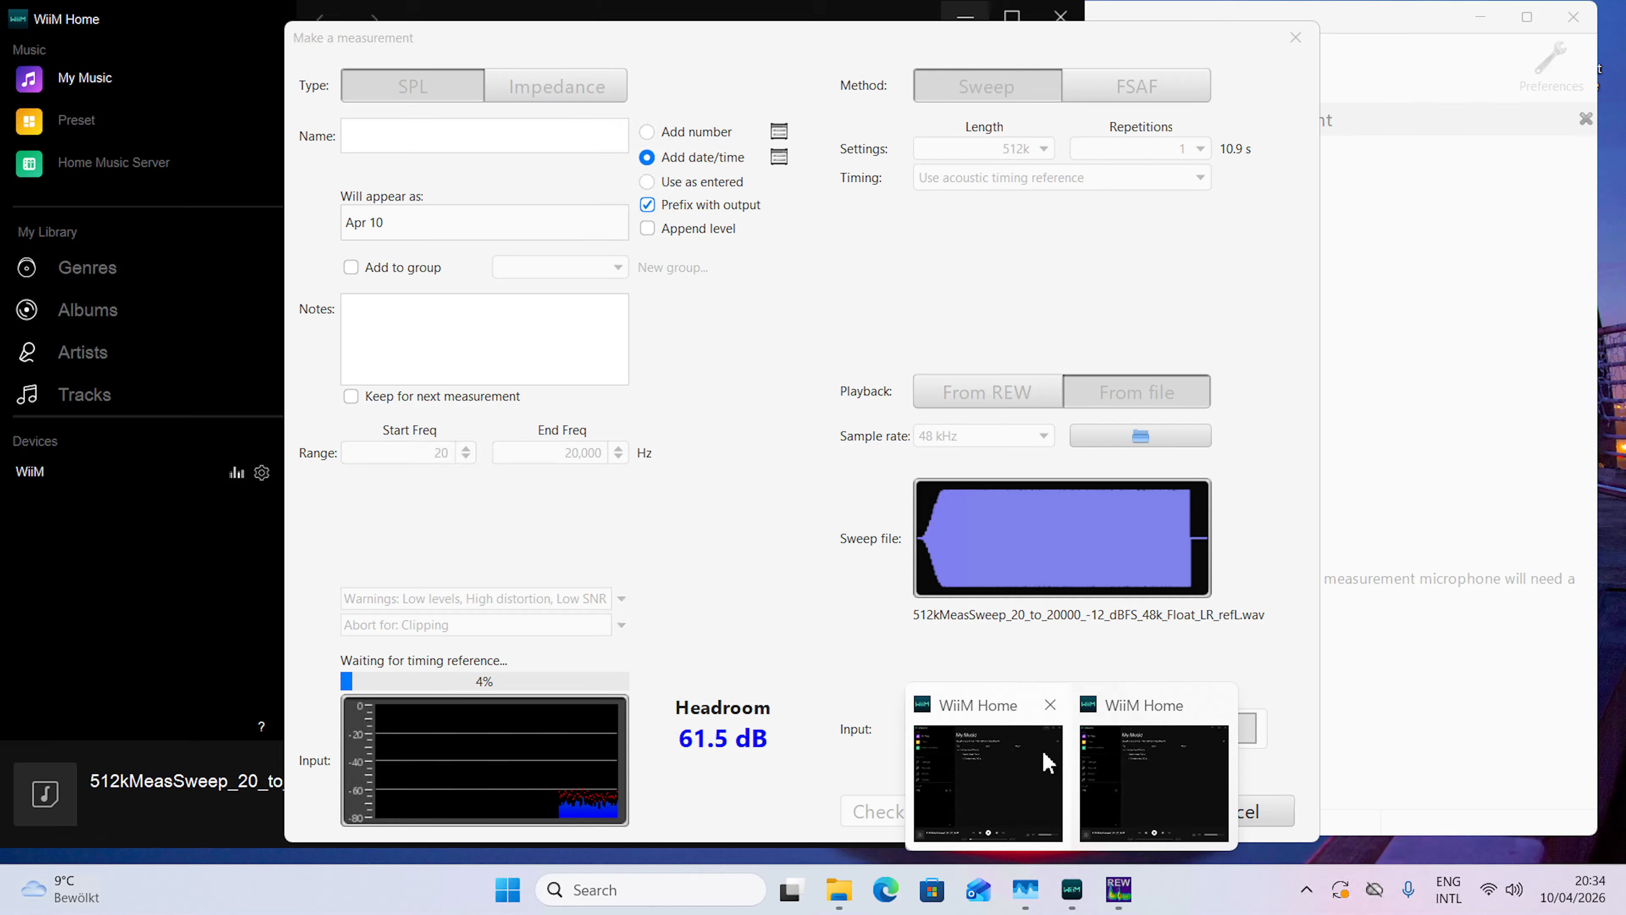
pyautogui.click(1053, 702)
pyautogui.click(1076, 767)
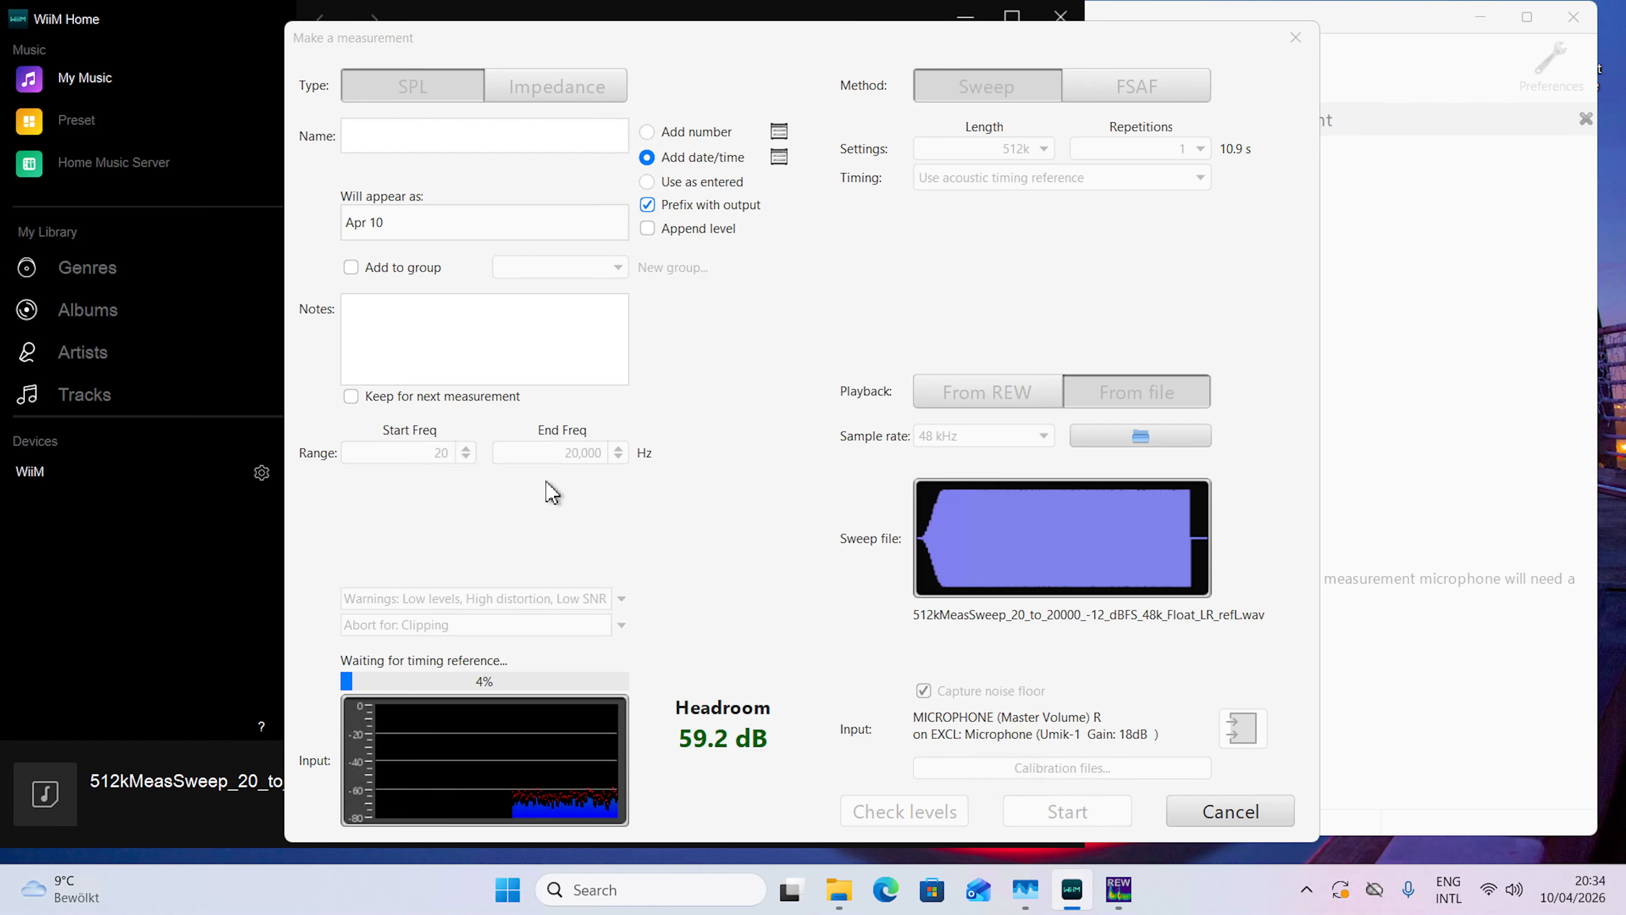
pyautogui.click(1085, 894)
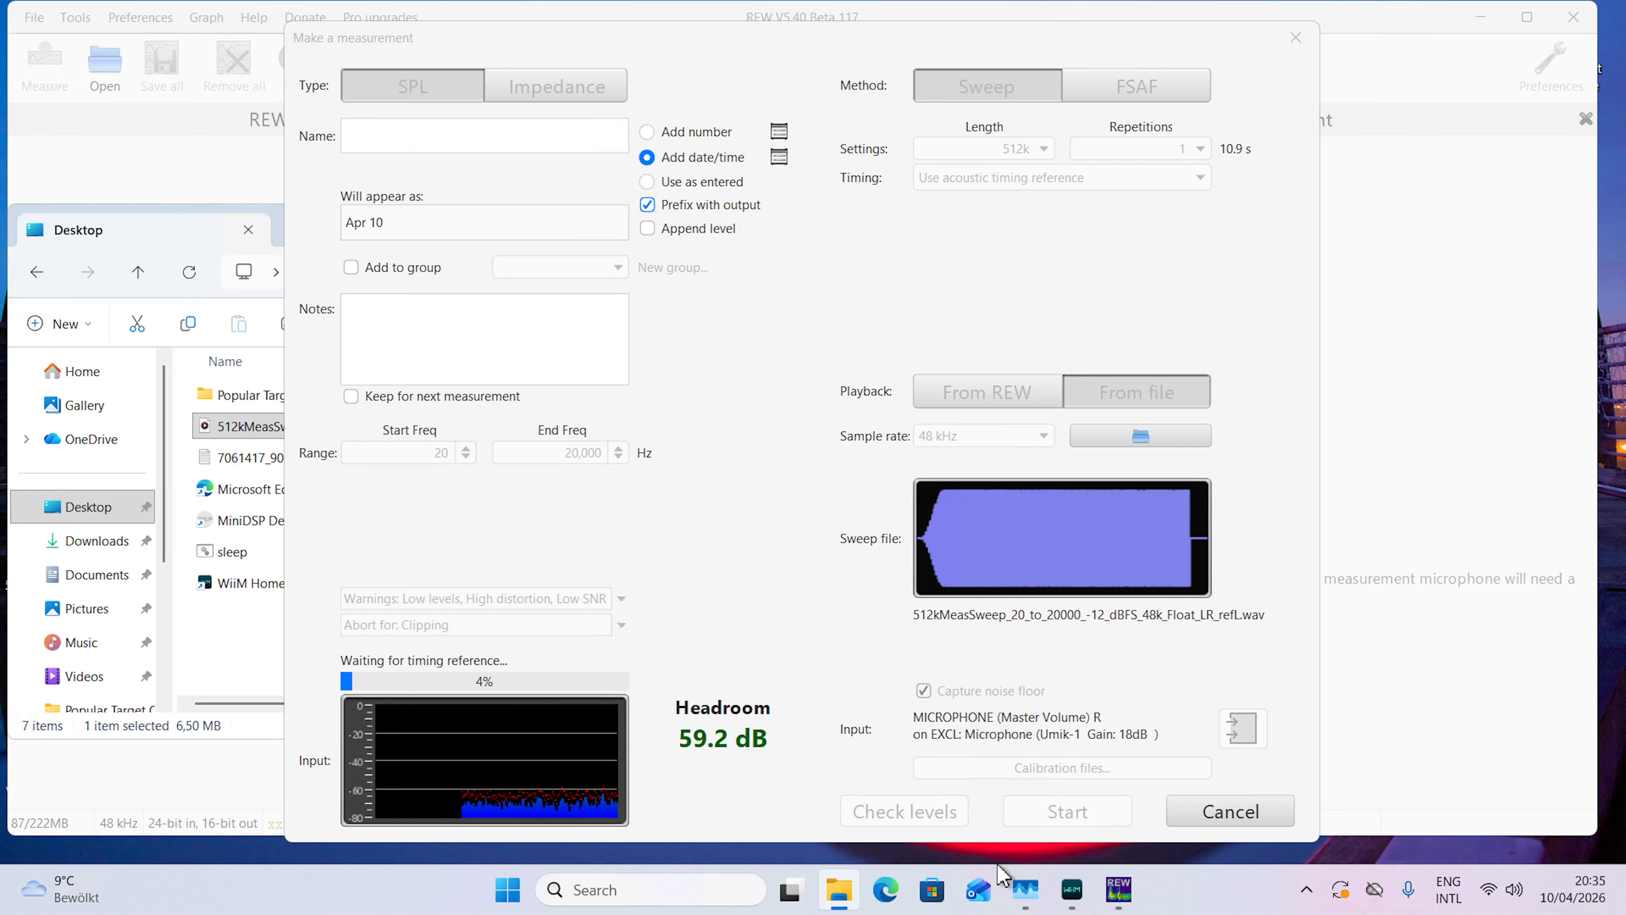
pyautogui.click(1070, 896)
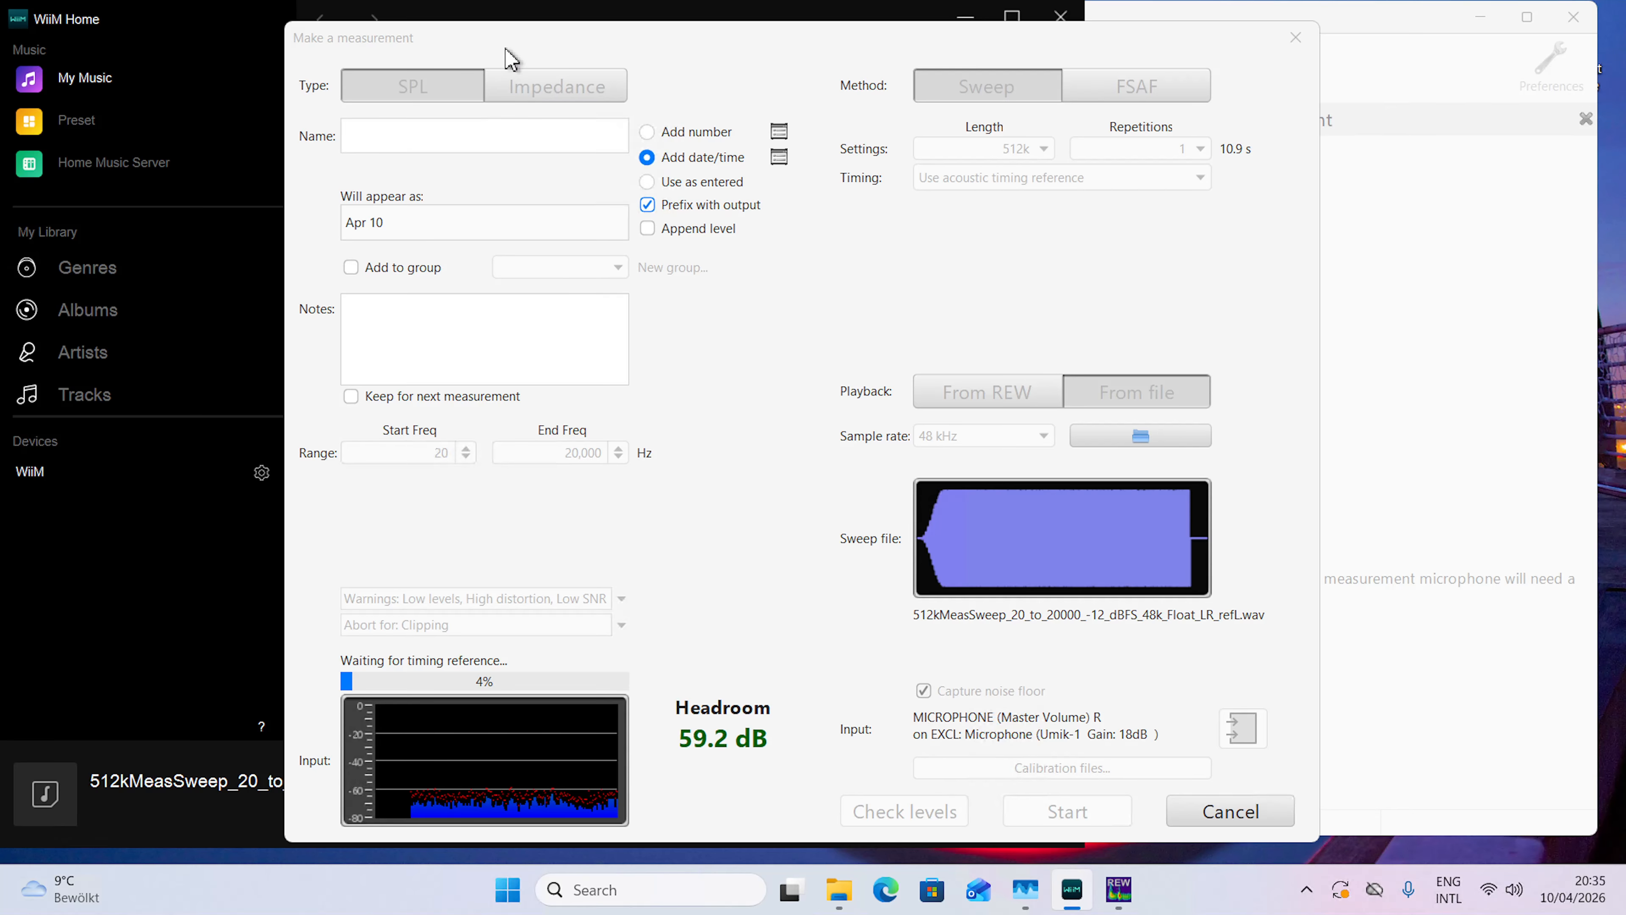
pyautogui.moveTo(504, 47); pyautogui.dragTo(1166, 205)
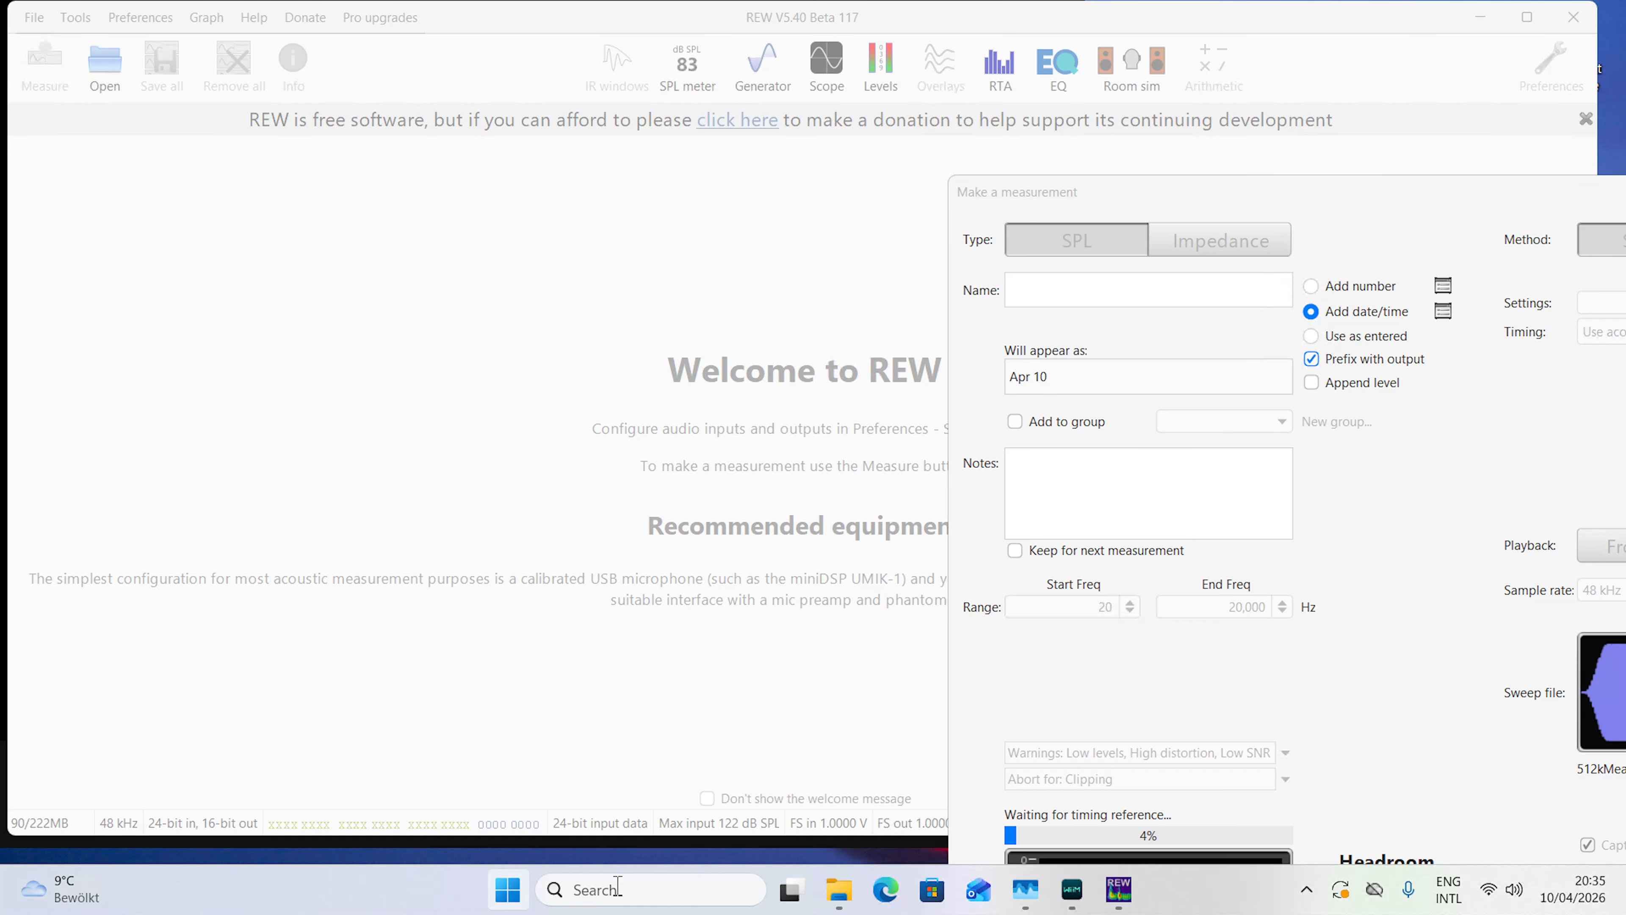
pyautogui.click(1072, 890)
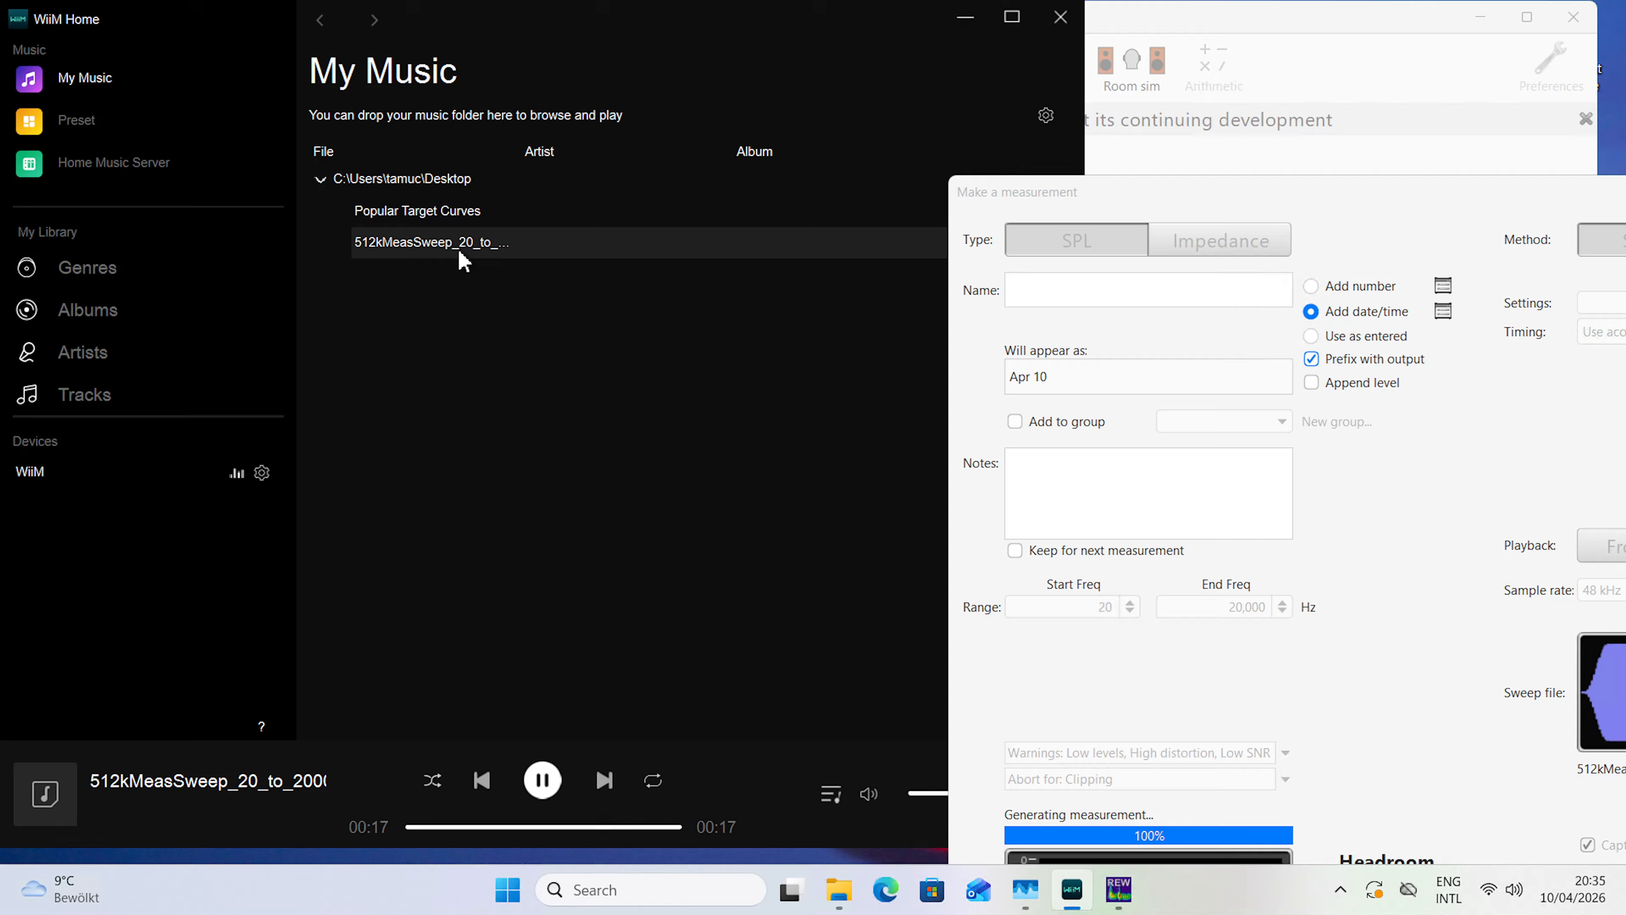
# Return to REW and apply 1/6 smoothing to the measured SPL and phase curves.
pyautogui.click(1363, 122)
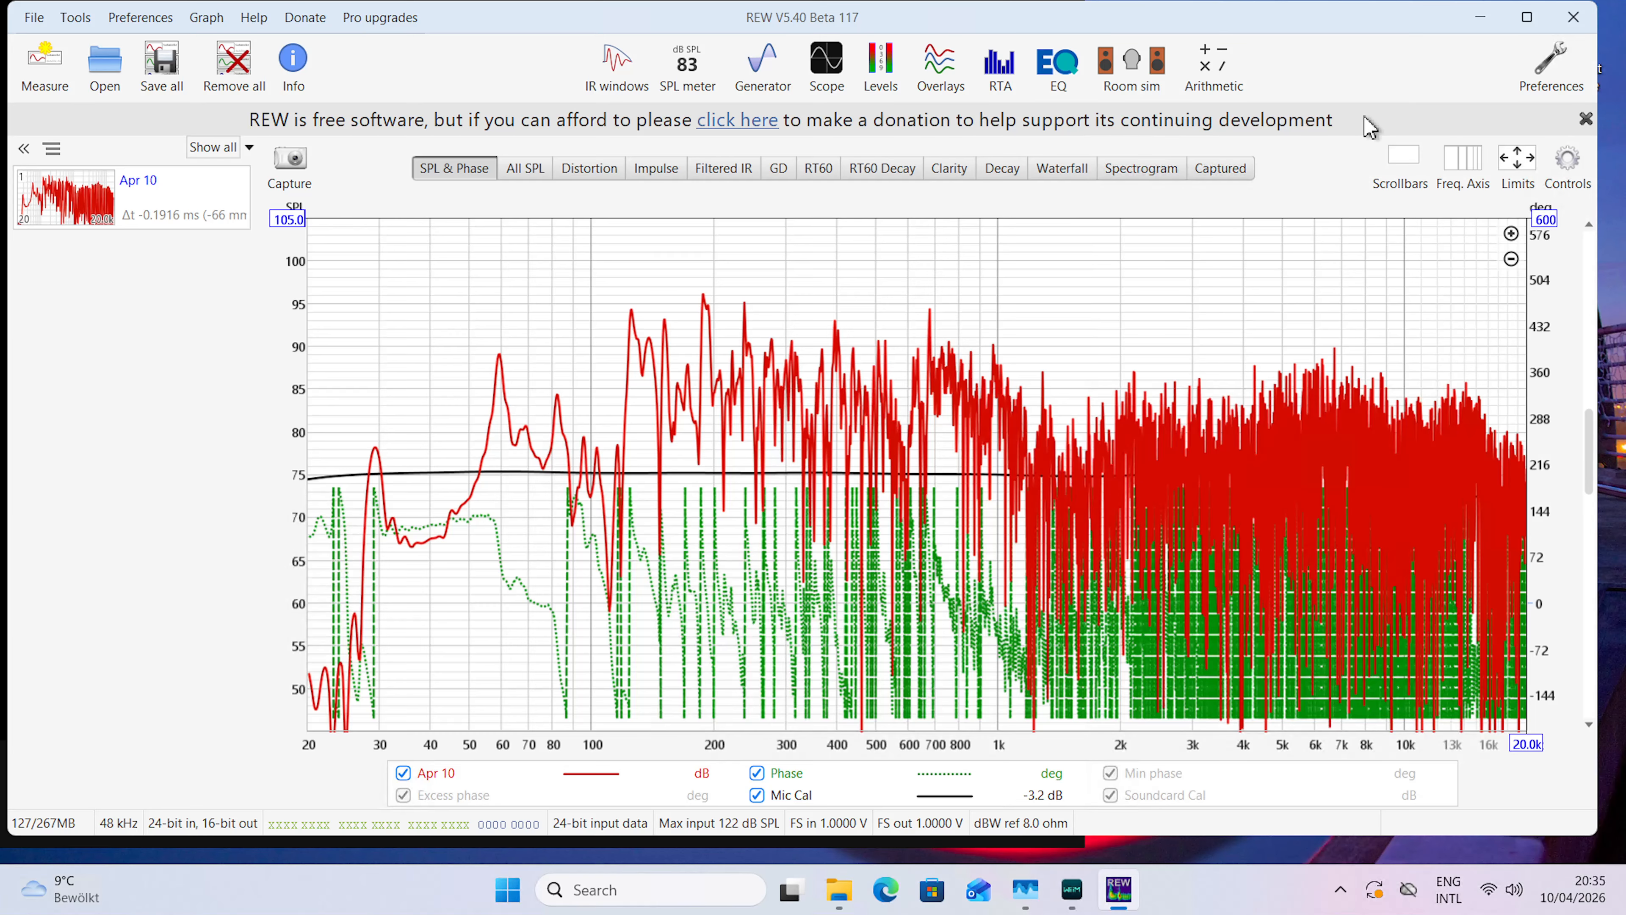
pyautogui.rightClick(899, 330)
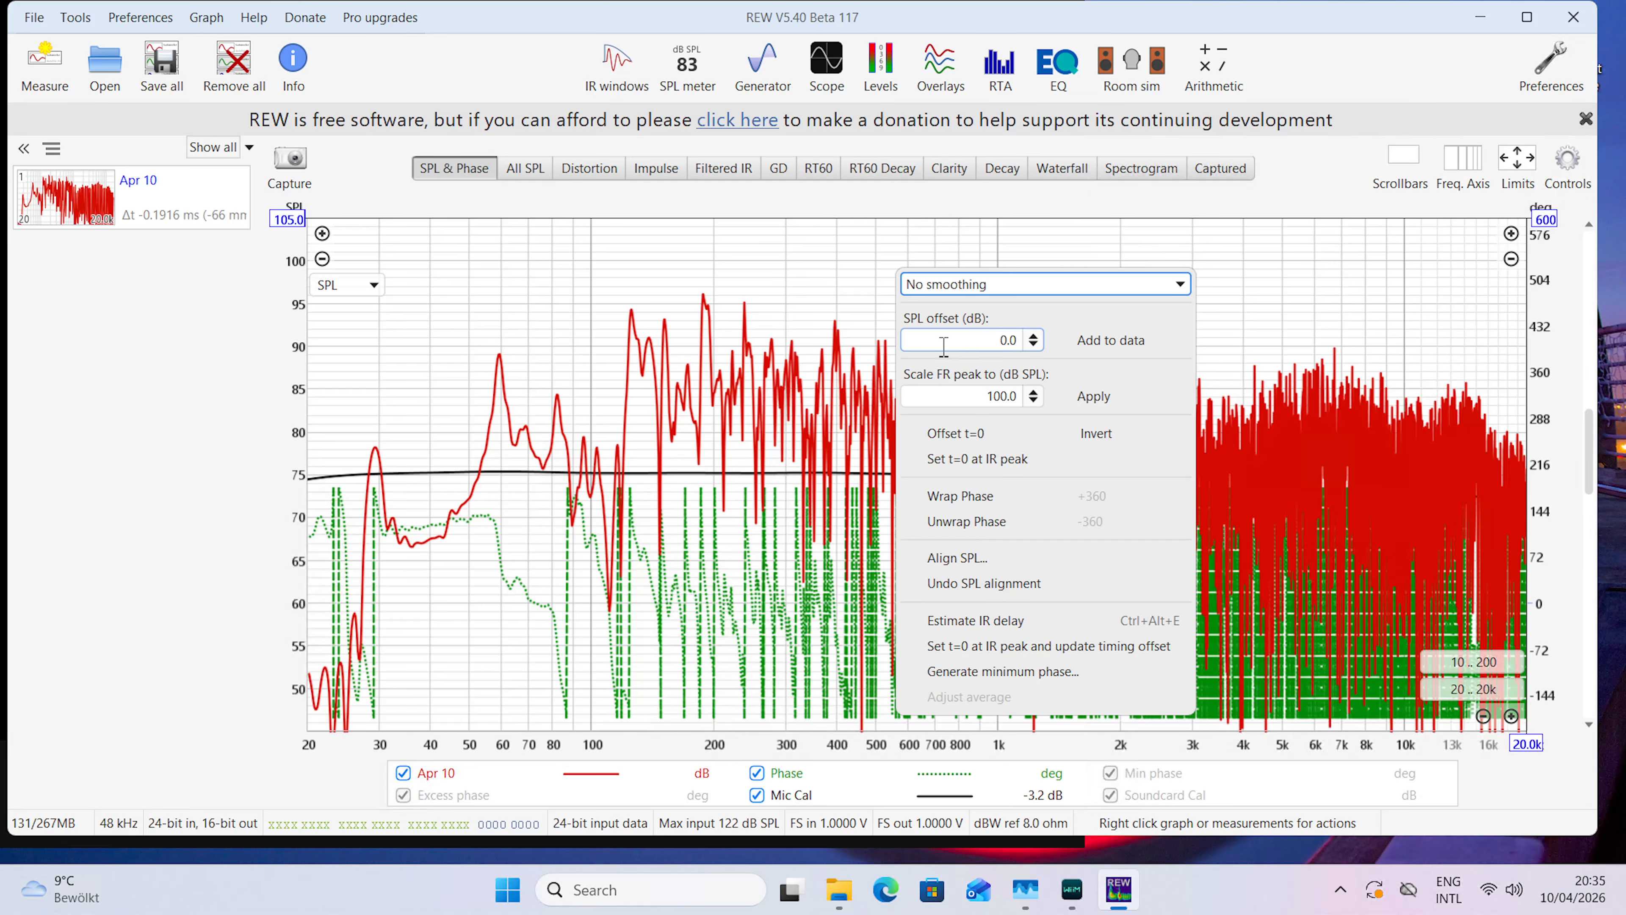
pyautogui.click(1025, 285)
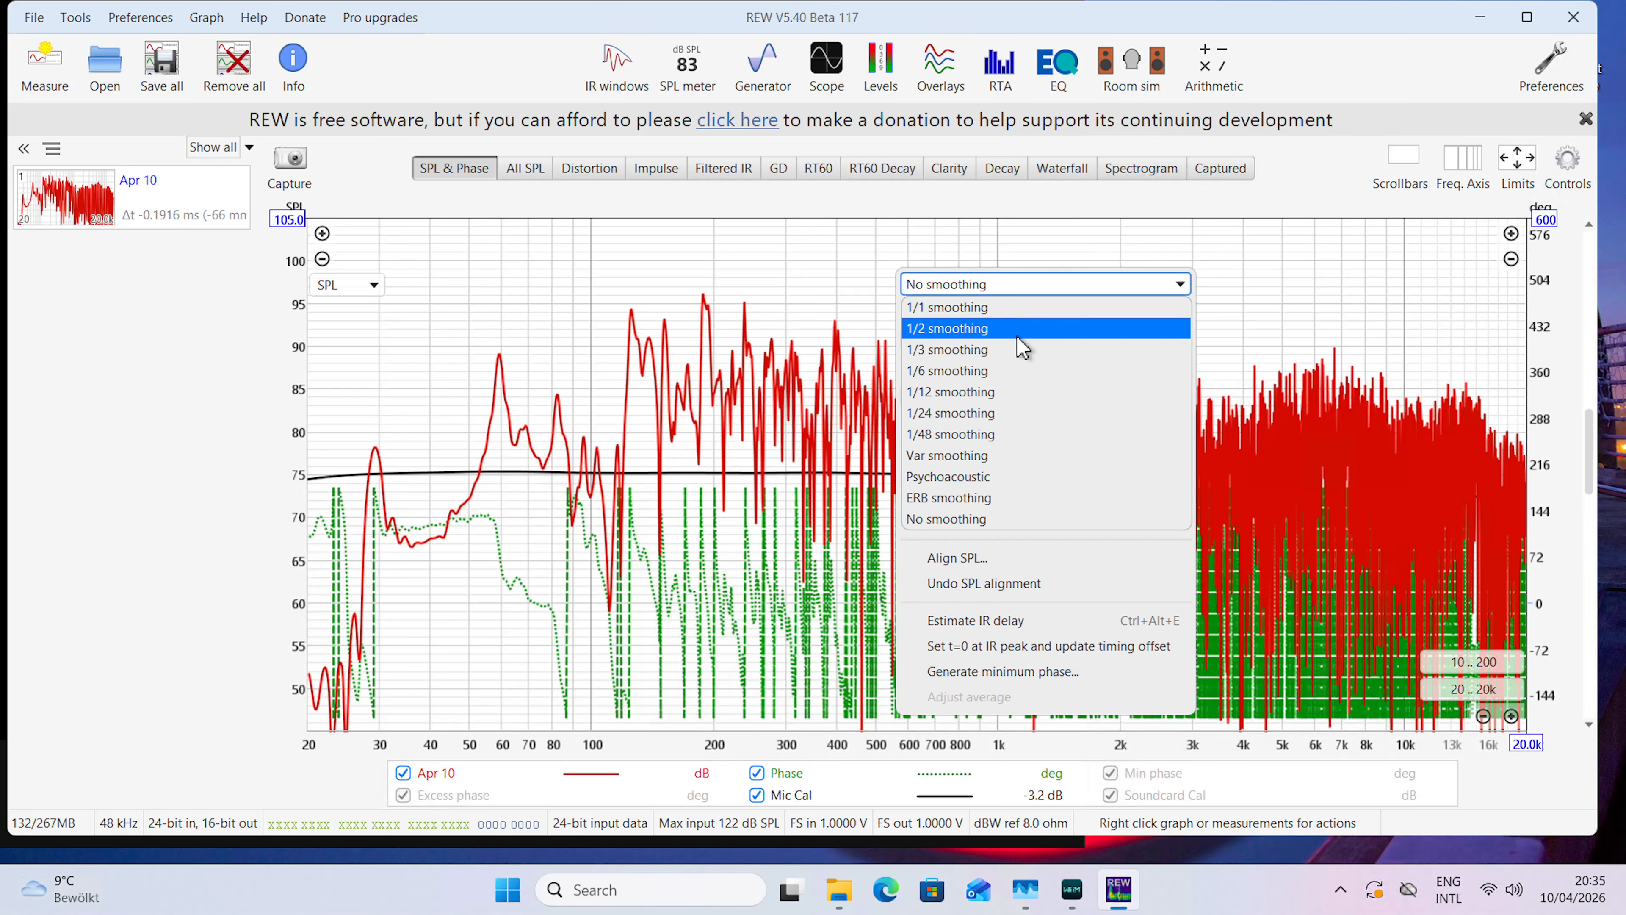
pyautogui.click(1020, 371)
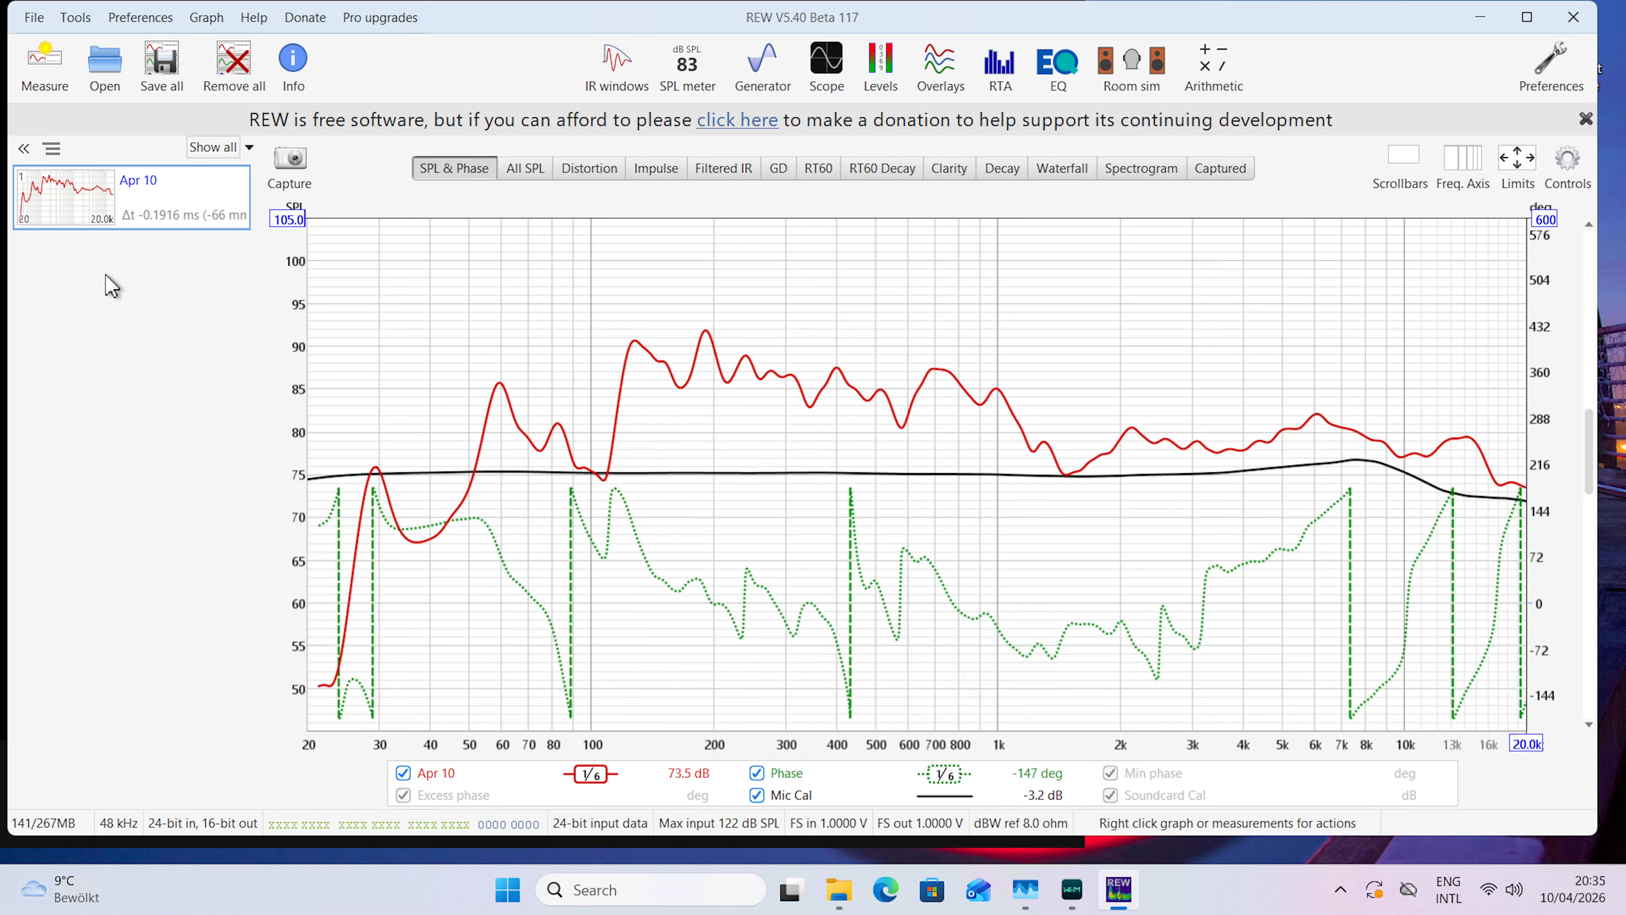
# Rename the Apr 10 measurement to "no eq".
pyautogui.rightClick(165, 206)
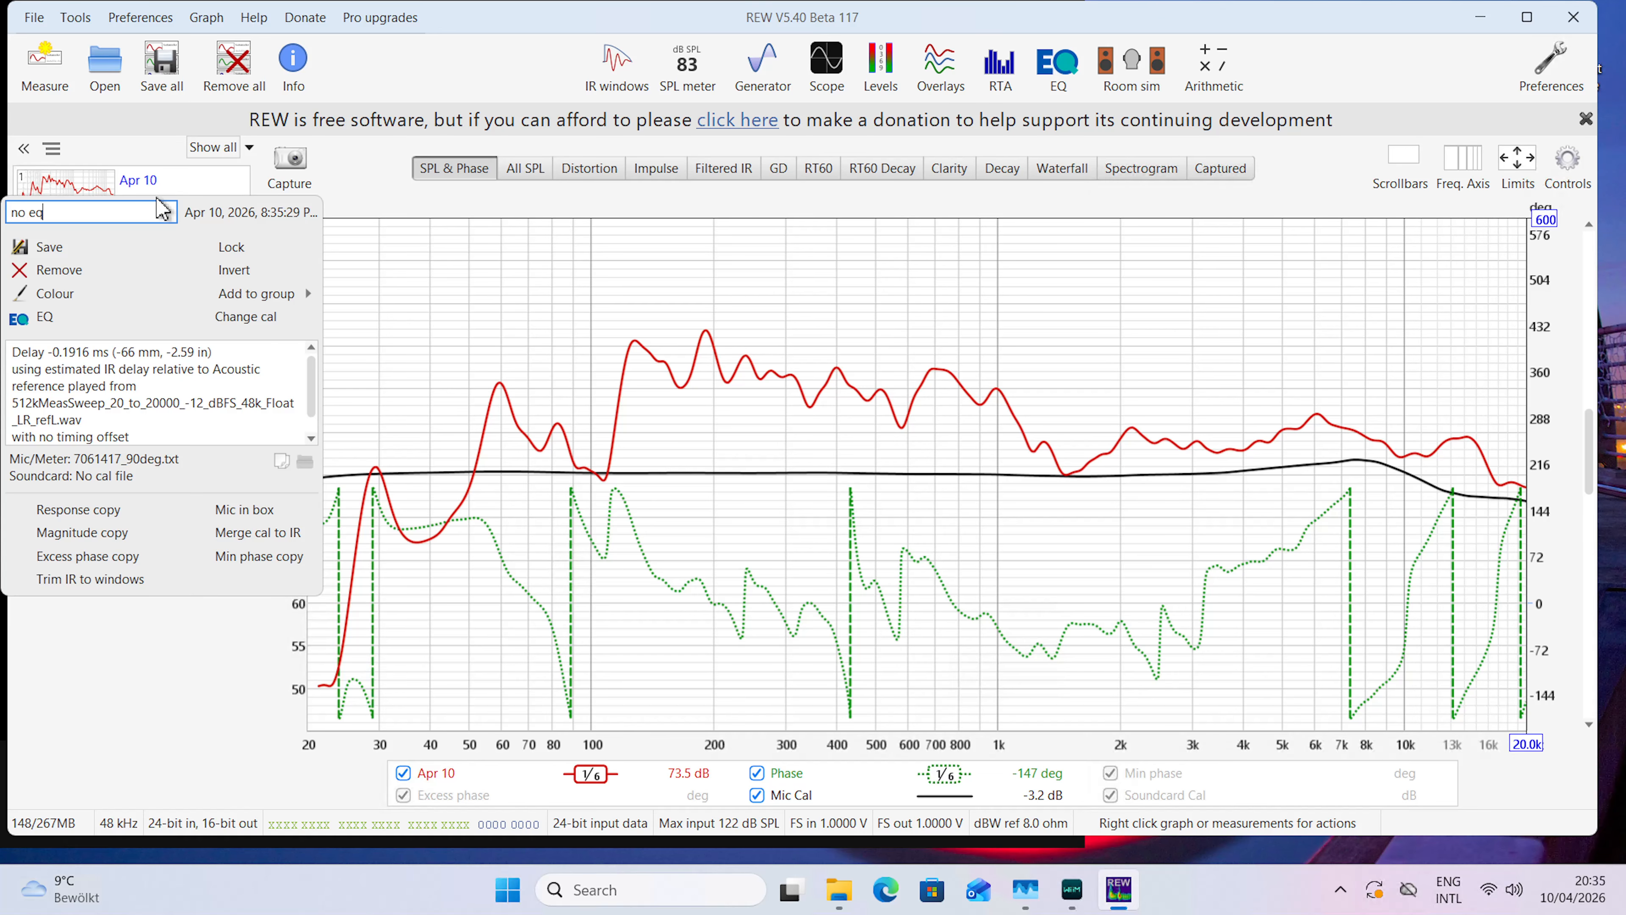
pyautogui.press('Return')
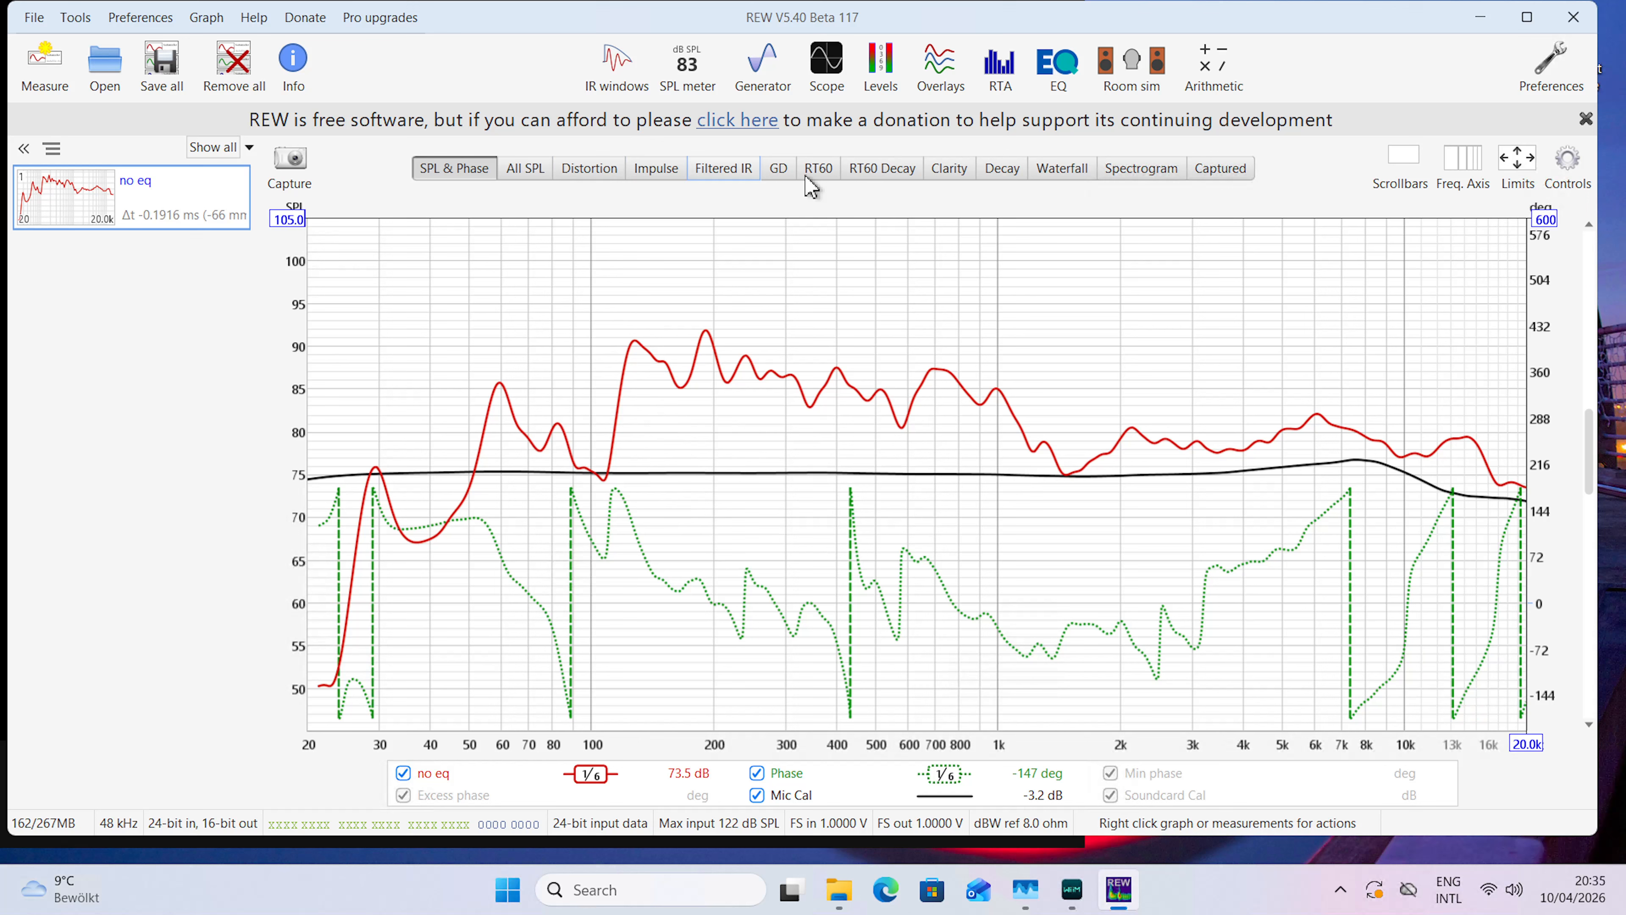
# Examine the spectrogram of the "no eq" measurement, and return to the All SPL graph.
pyautogui.click(1079, 167)
pyautogui.click(1115, 170)
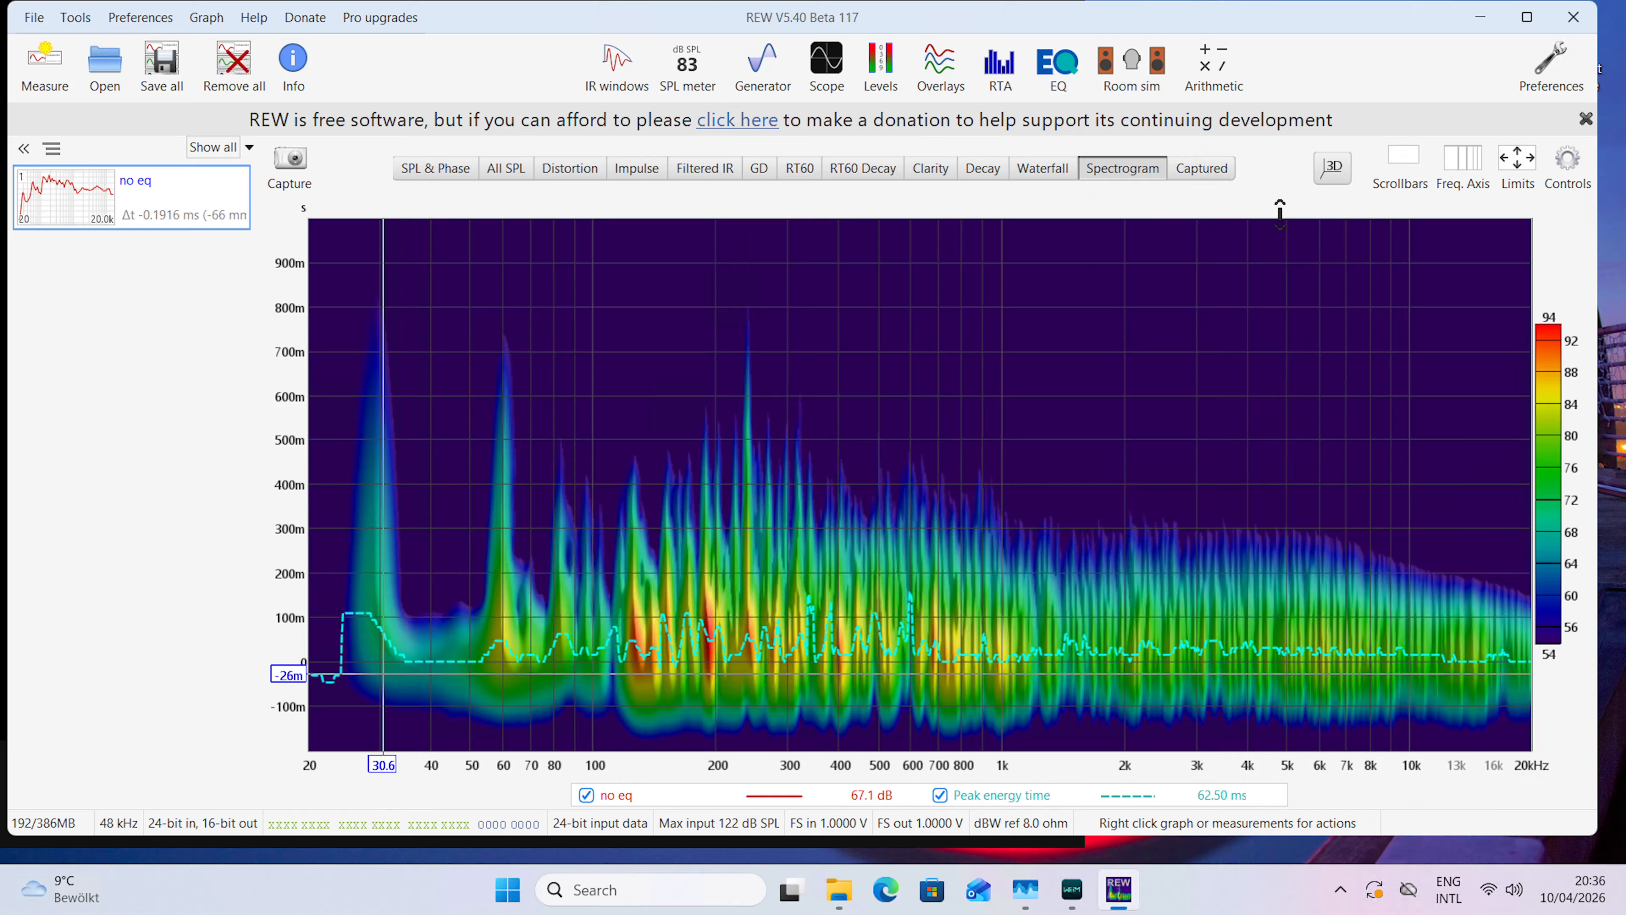
pyautogui.click(503, 170)
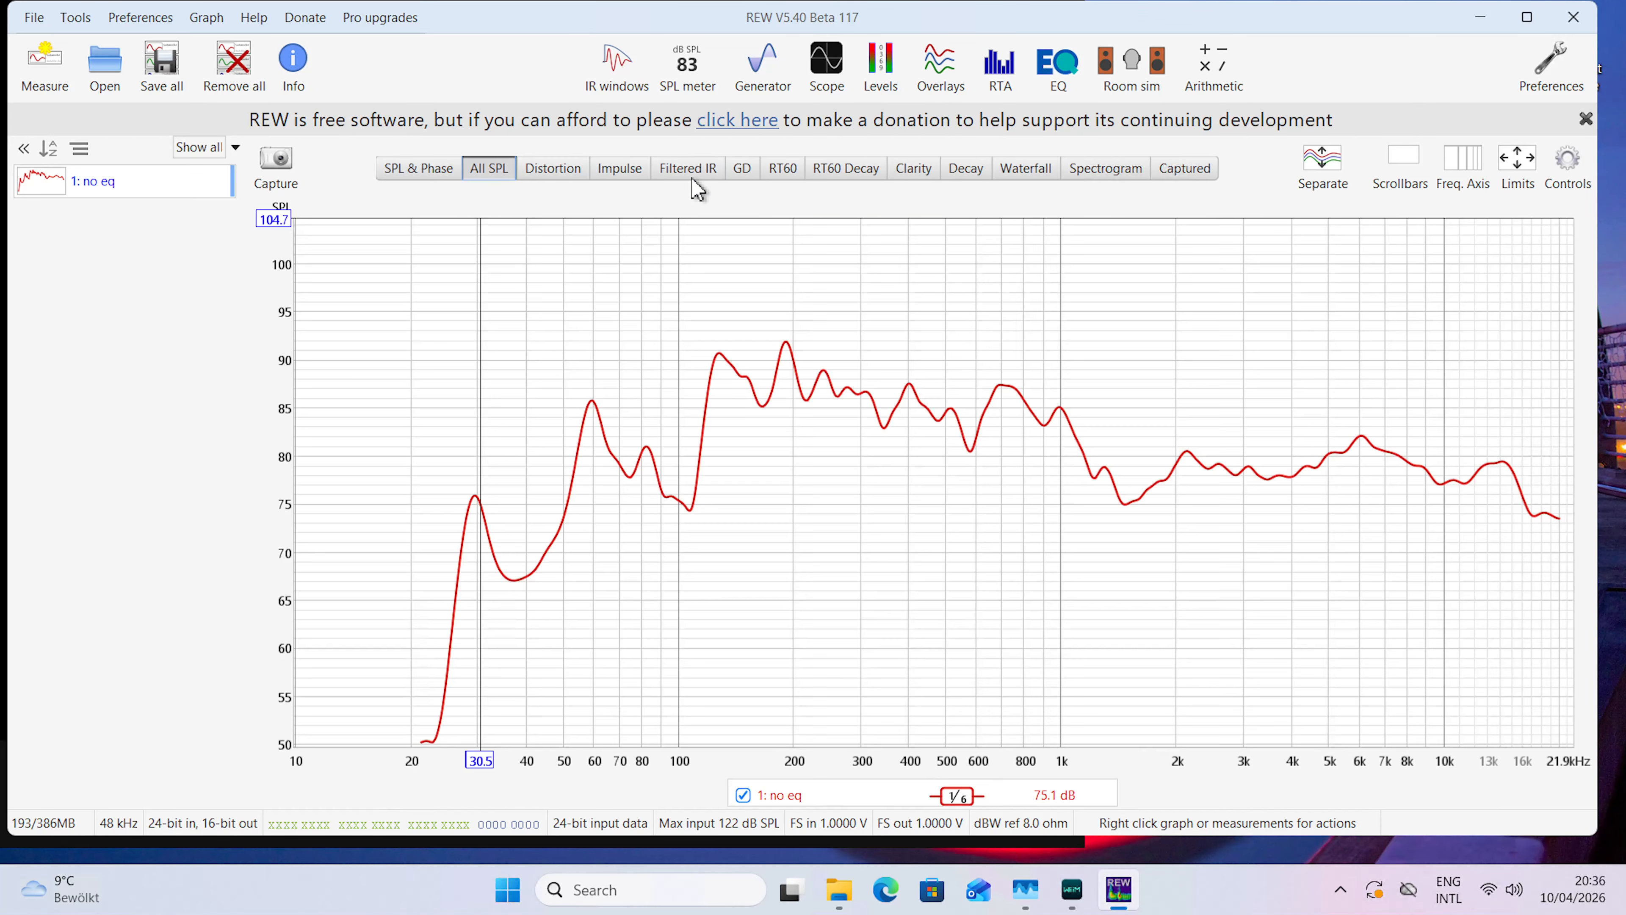
# Open the EQ window for the "no eq" measurement and set the target type to Full range speaker.
pyautogui.click(1056, 96)
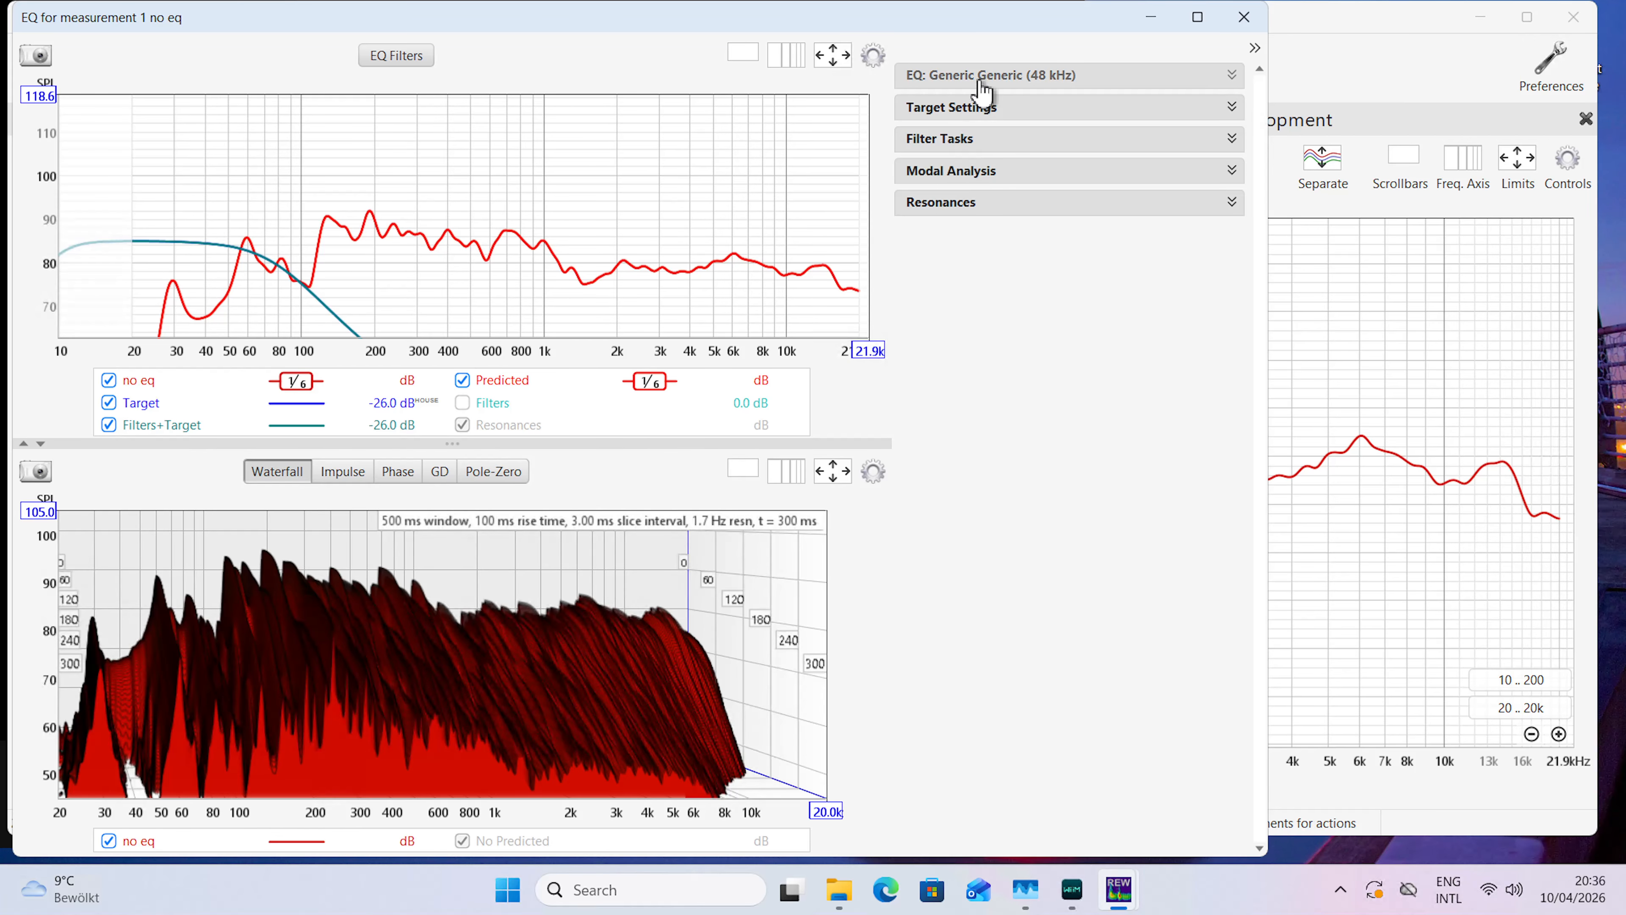
pyautogui.click(987, 78)
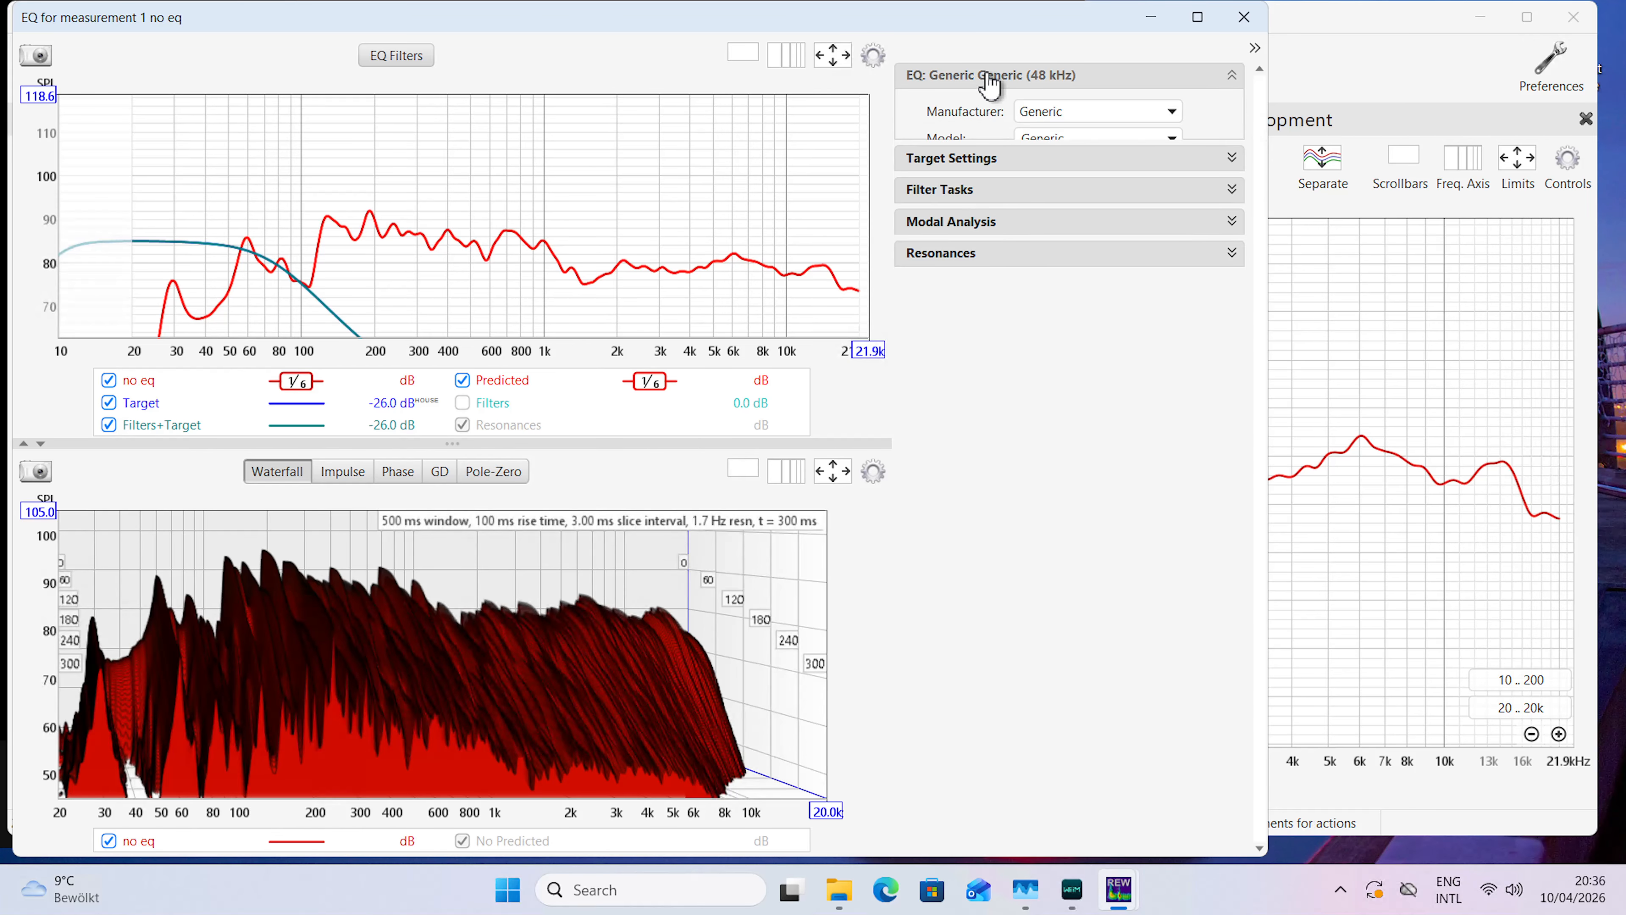
pyautogui.click(1024, 186)
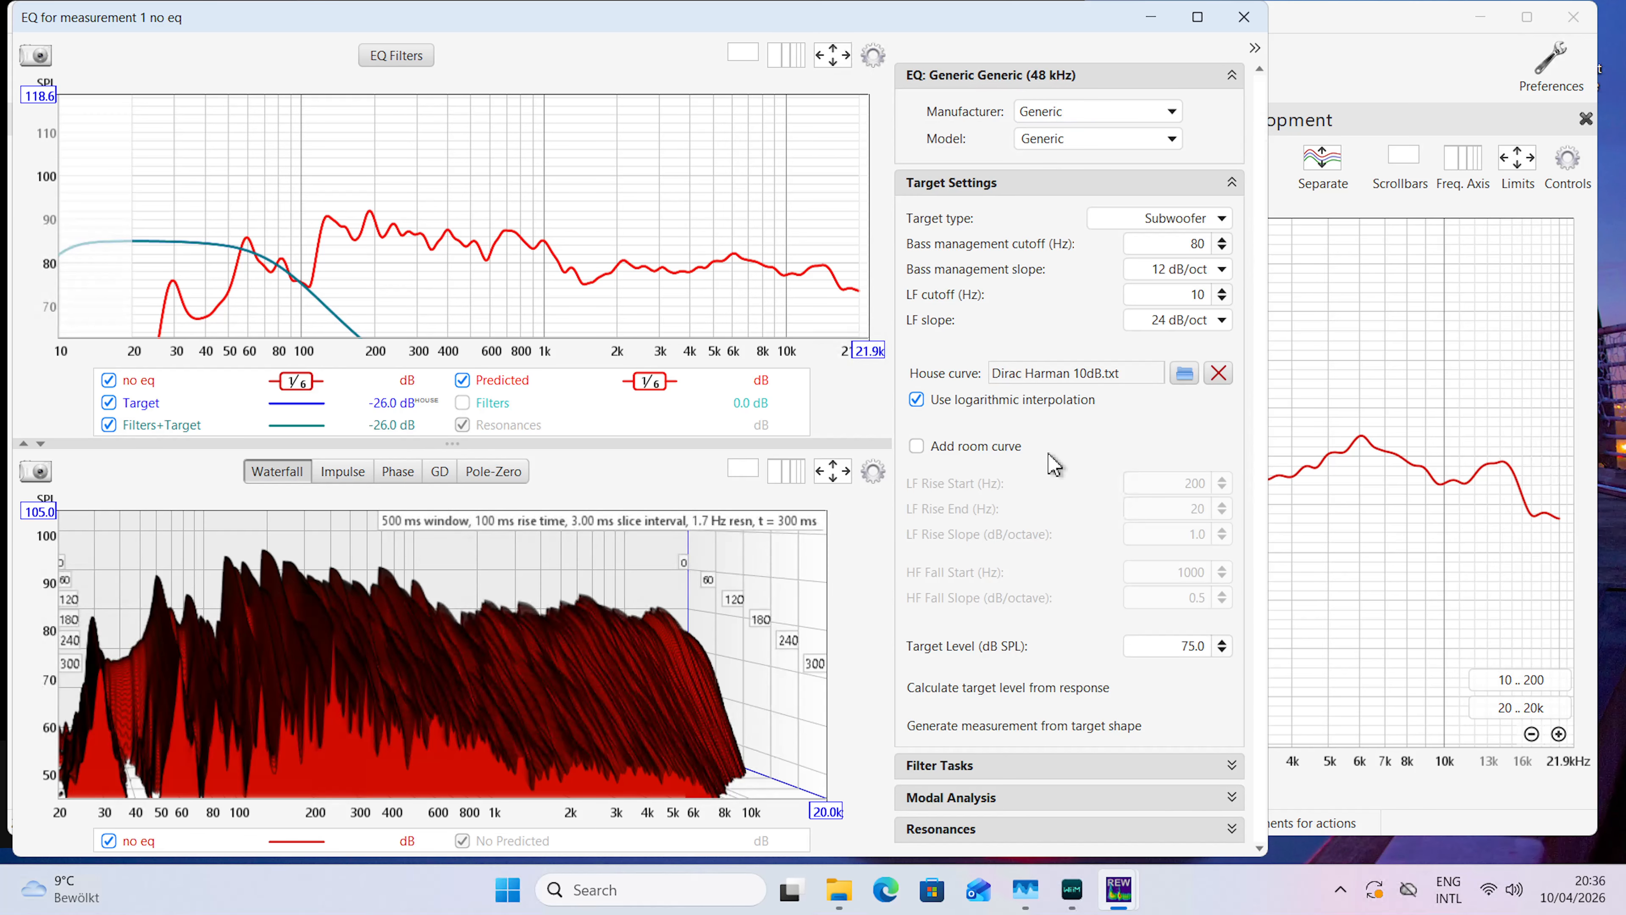
pyautogui.click(1223, 219)
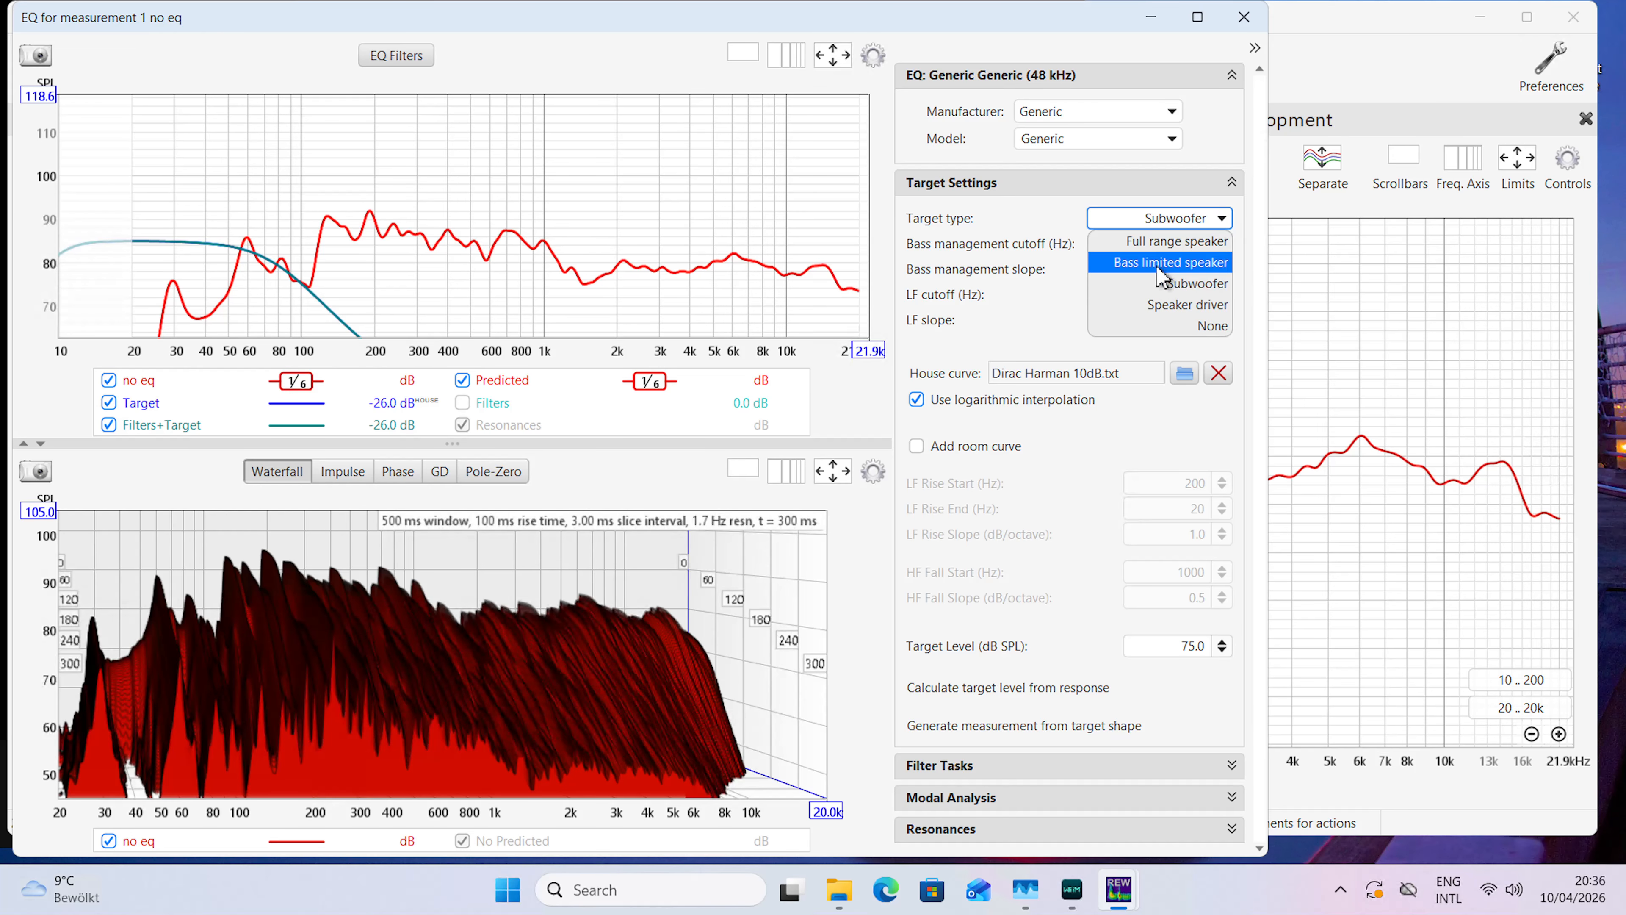
pyautogui.click(1177, 241)
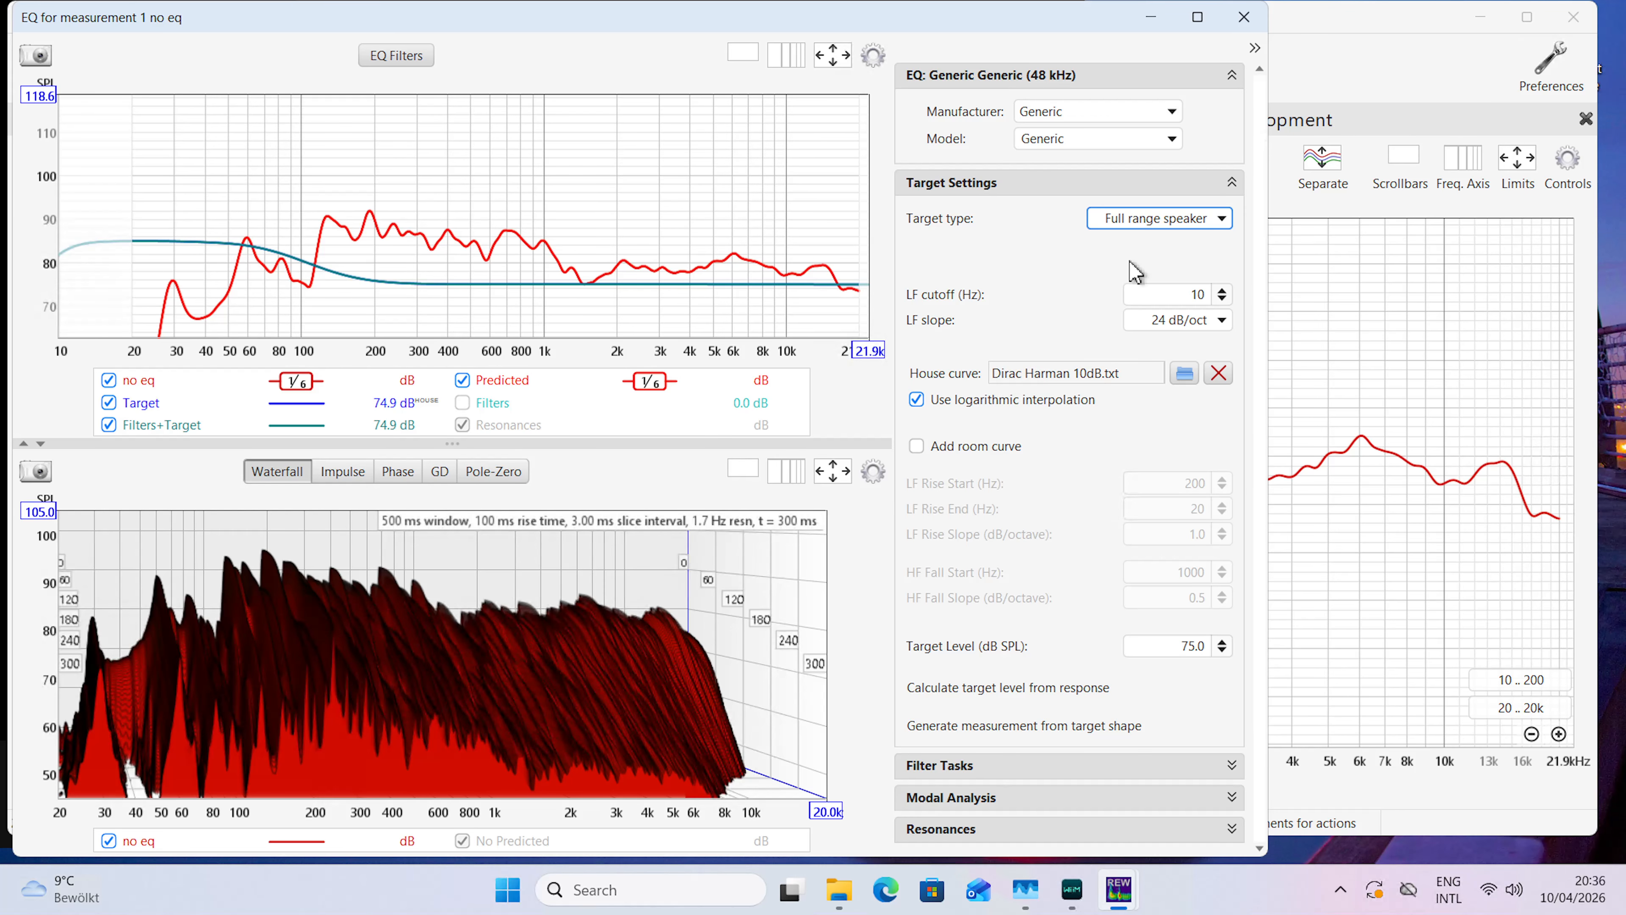
# Set the target level to 78.0 dB SPL and expand the filter task settings.
pyautogui.moveTo(685, 274)
pyautogui.click(1167, 647)
pyautogui.write('78.8')
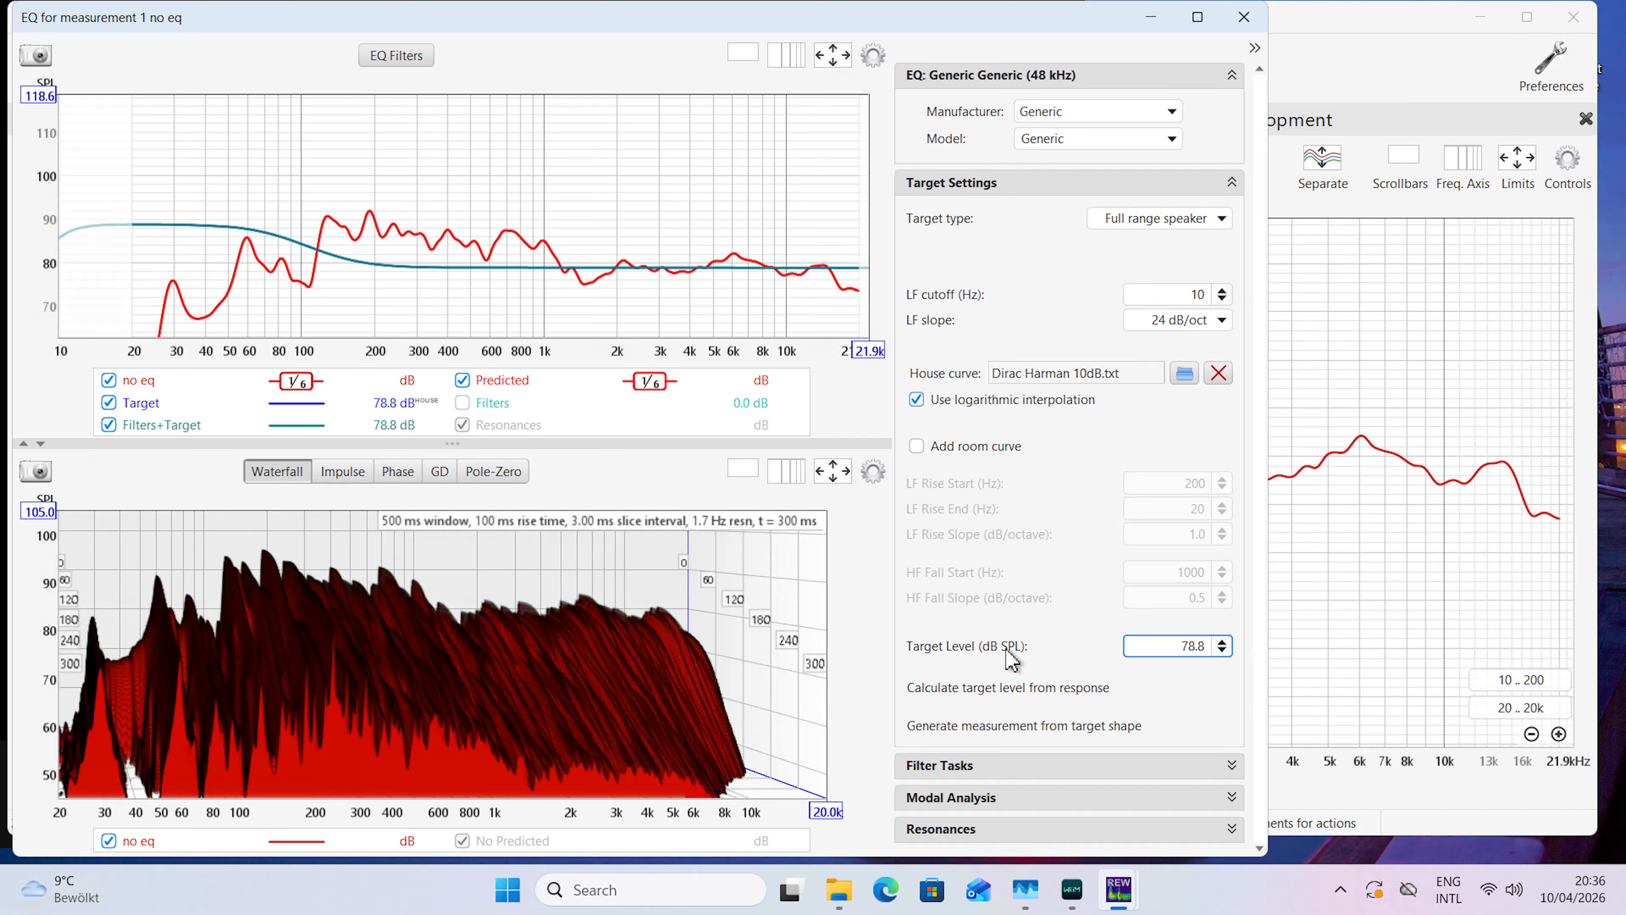
pyautogui.click(965, 768)
pyautogui.scroll(-1, 966, 778)
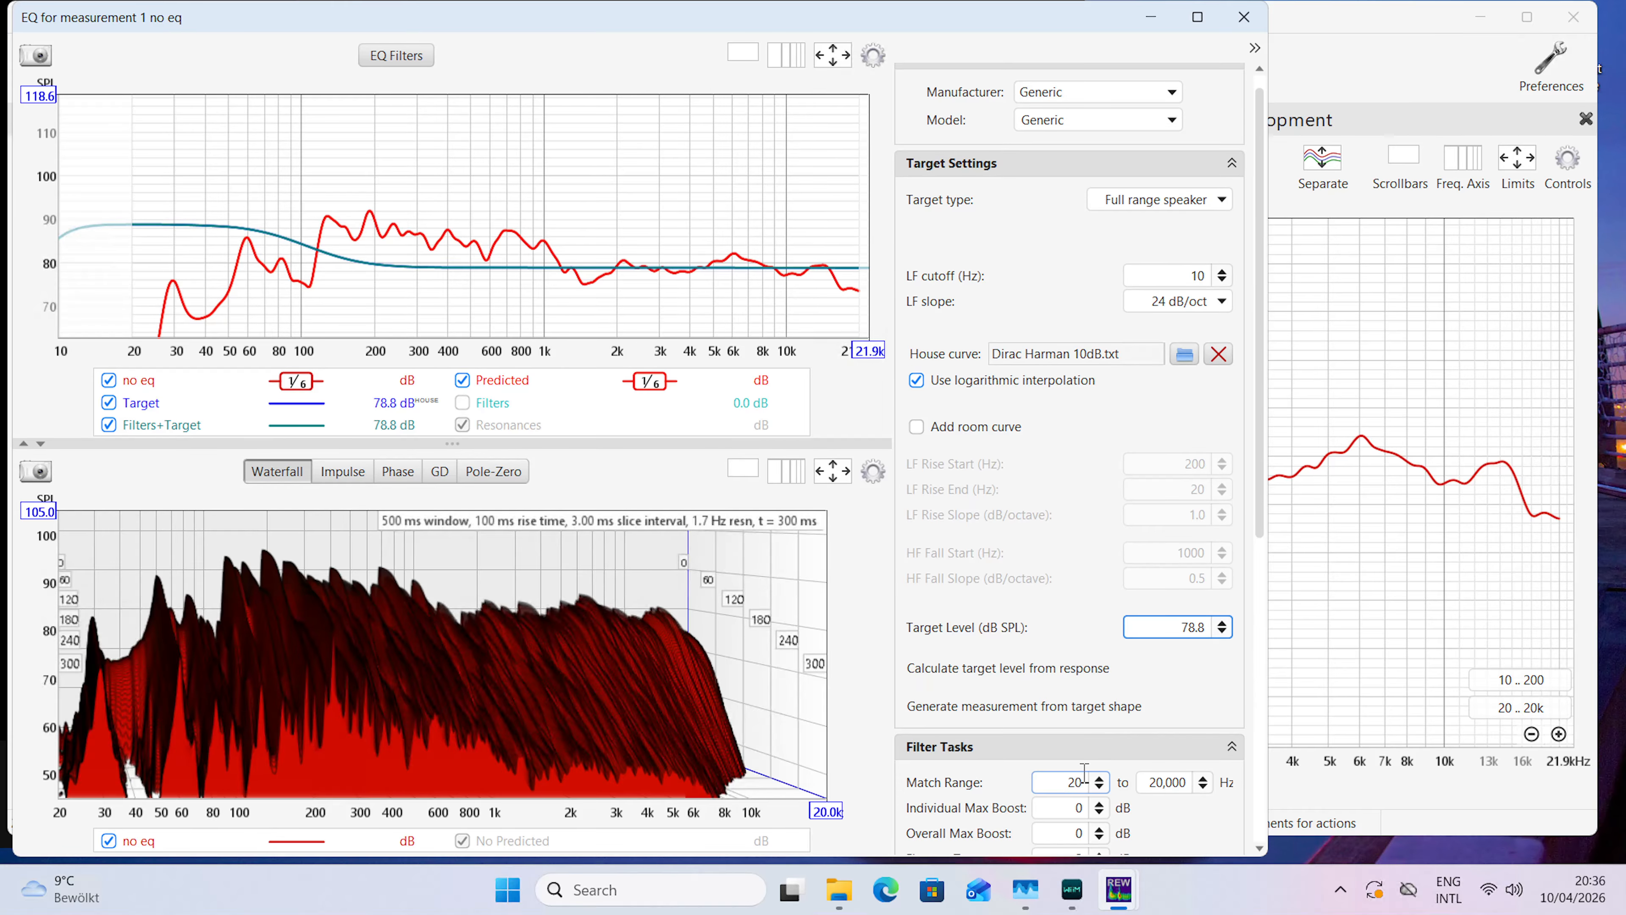
pyautogui.scroll(-1, 1146, 794)
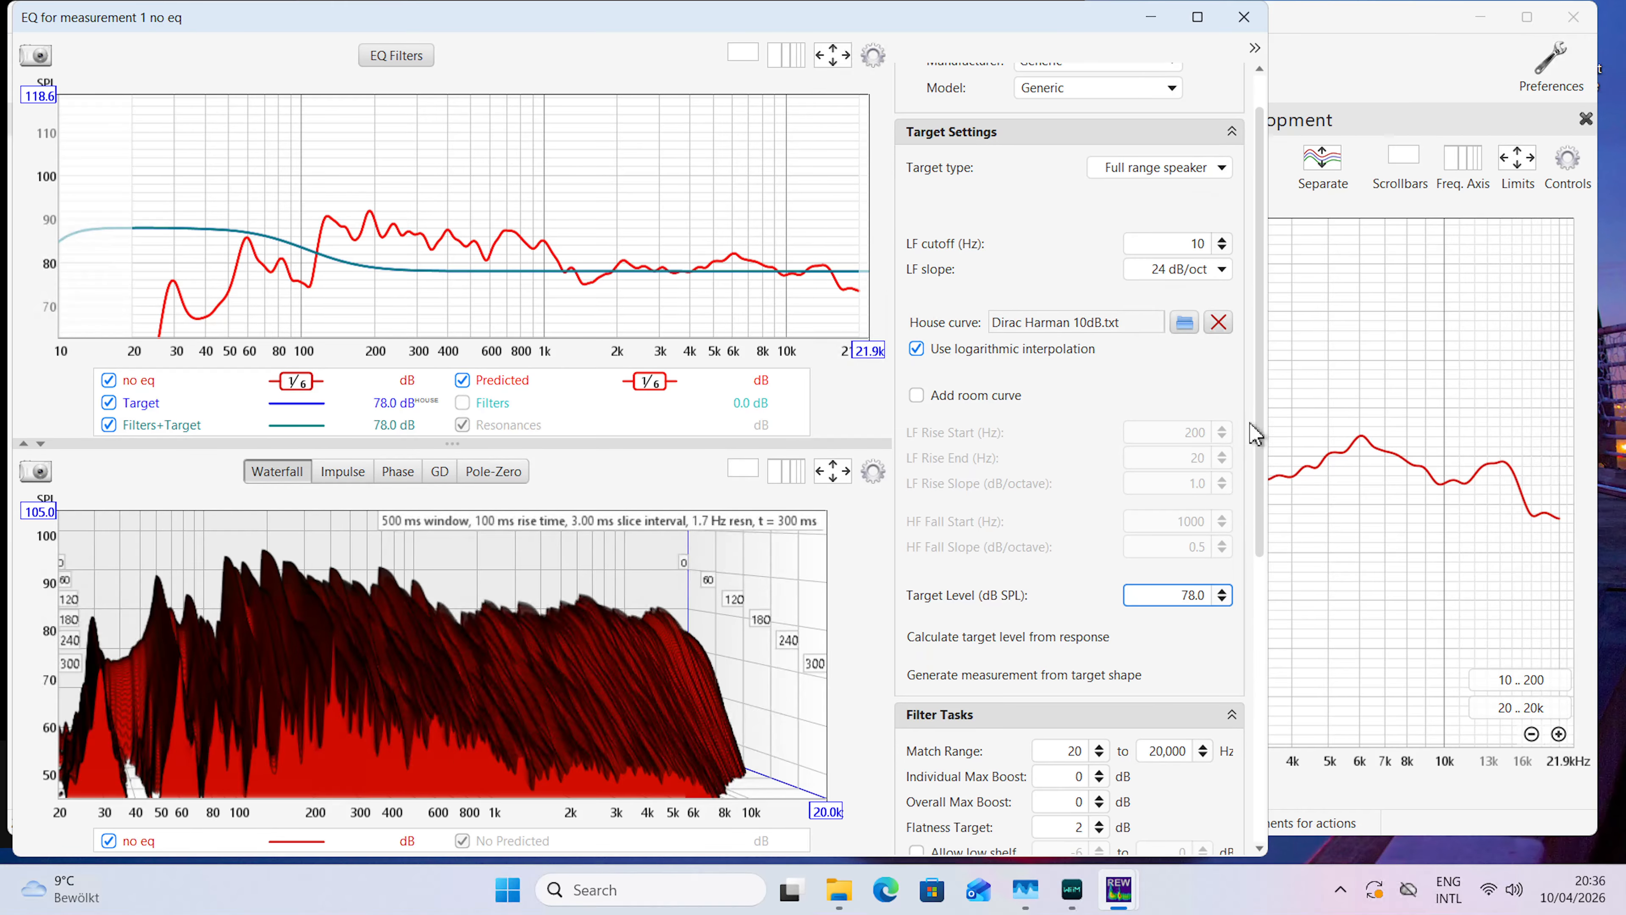
# Match the response to the target to generate the EQ filters, and close the filter list and the EQ window.
pyautogui.moveTo(1255, 434); pyautogui.dragTo(1238, 663)
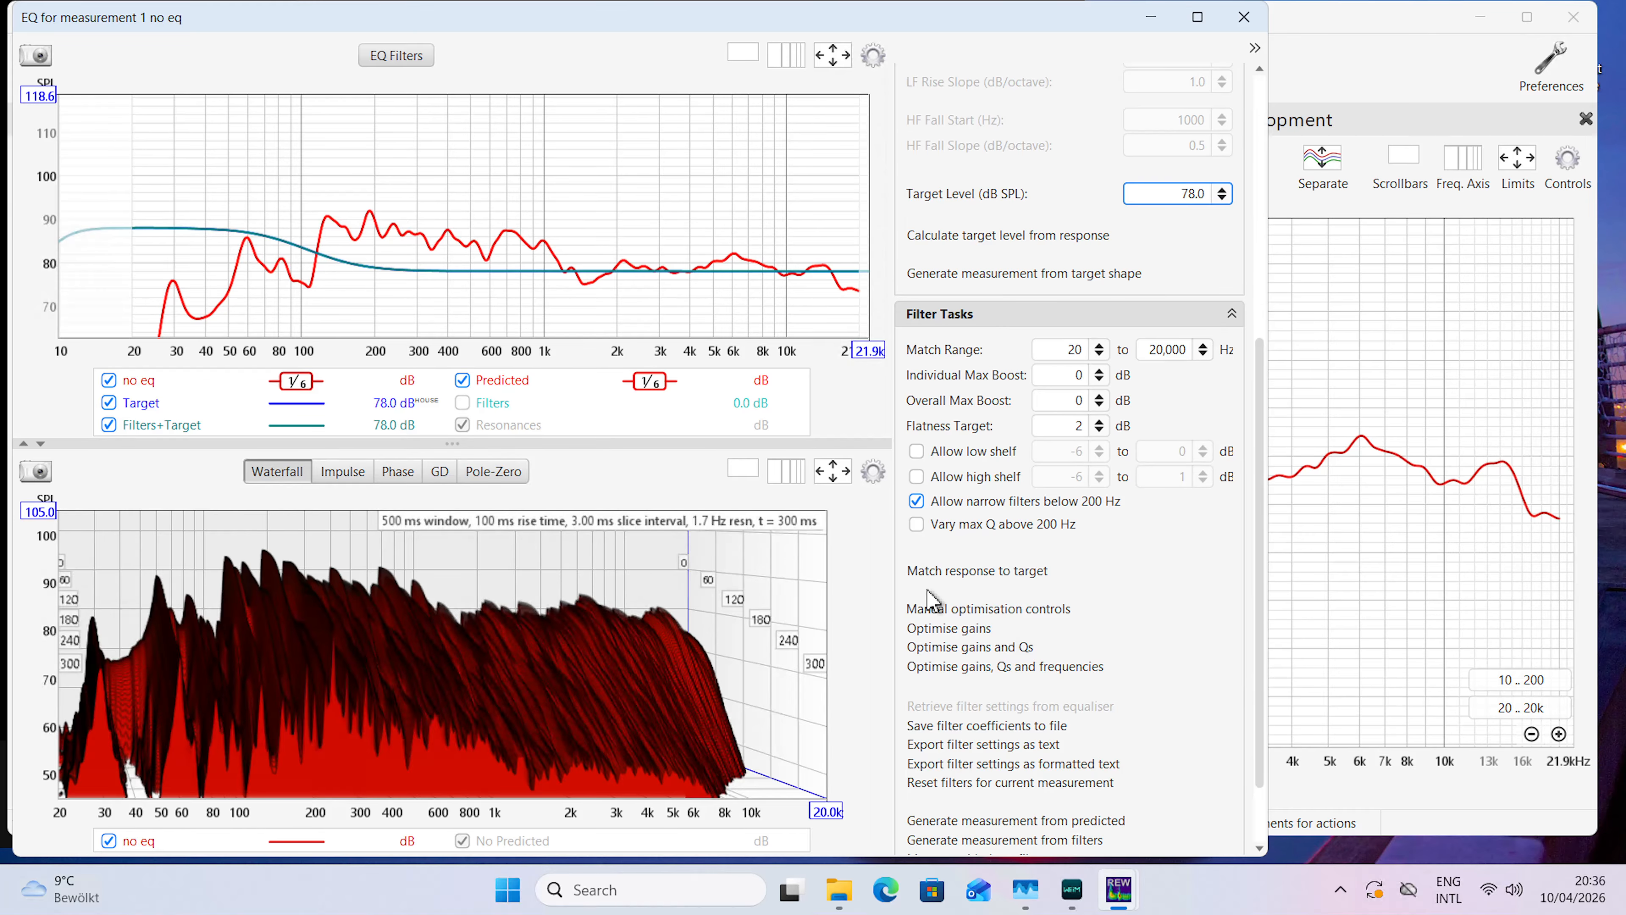
pyautogui.click(954, 570)
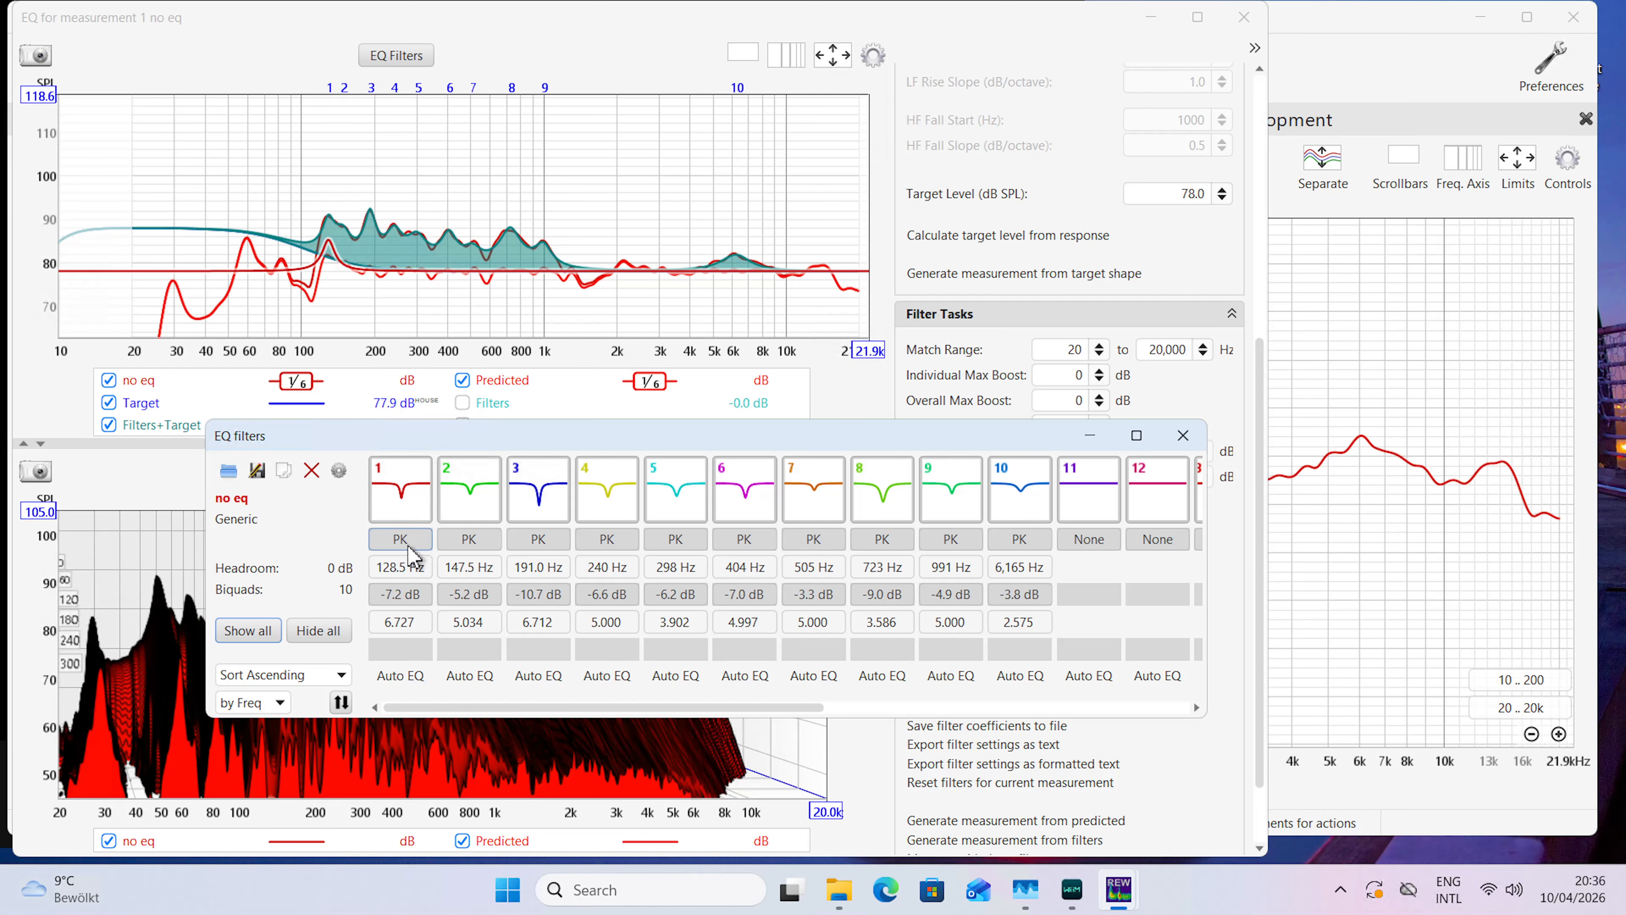
pyautogui.moveTo(867, 430); pyautogui.dragTo(701, 340)
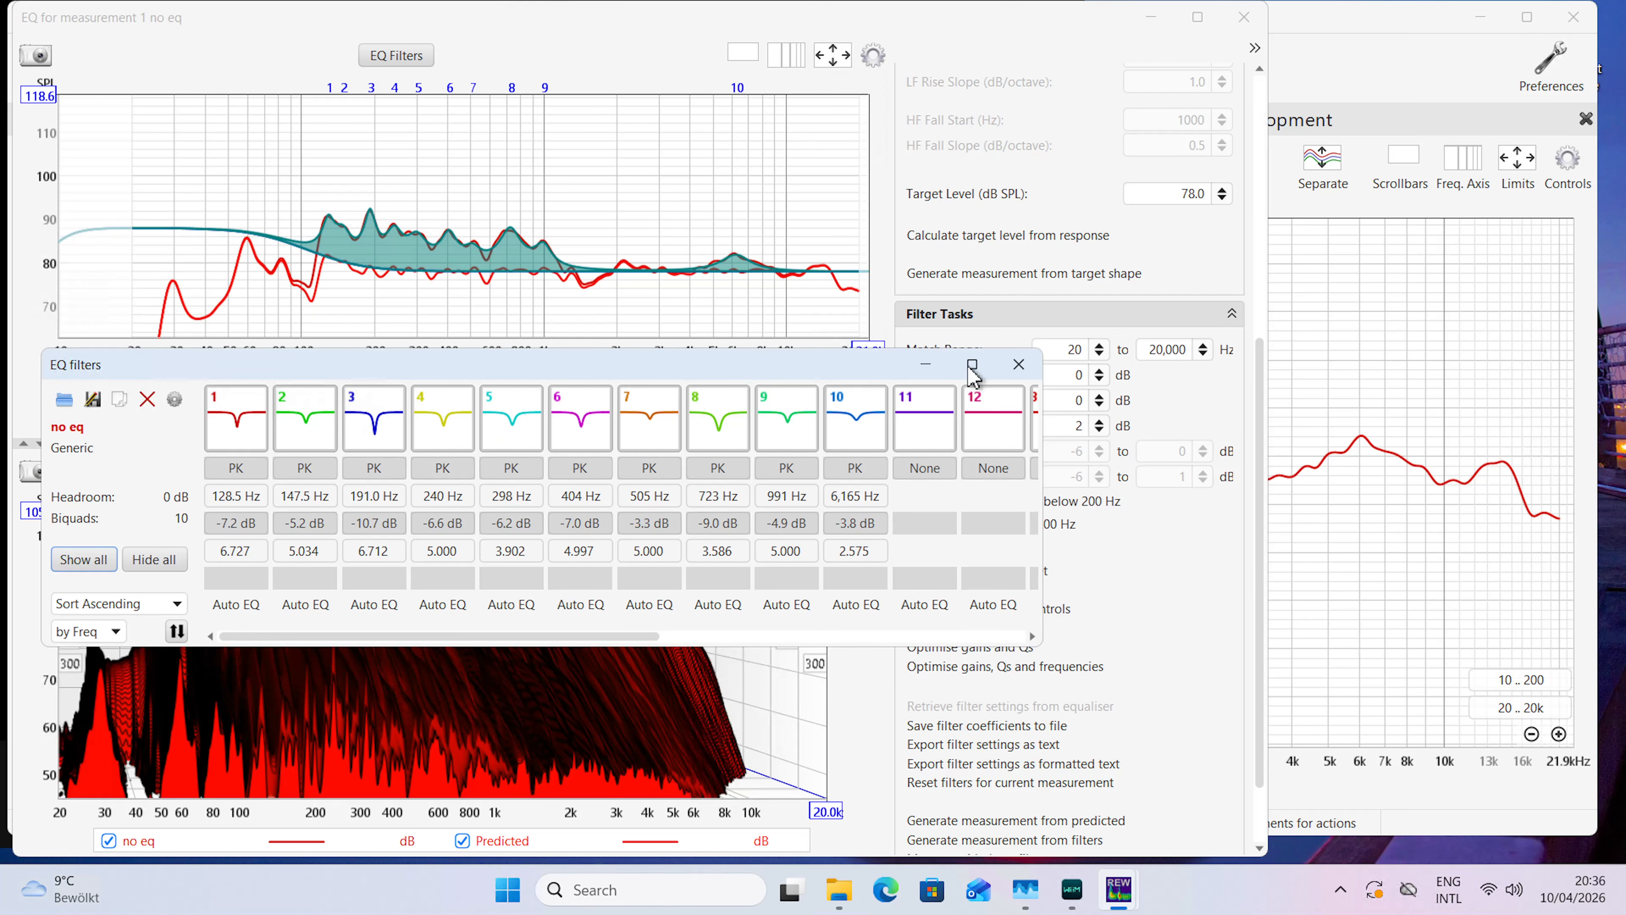
pyautogui.click(1018, 365)
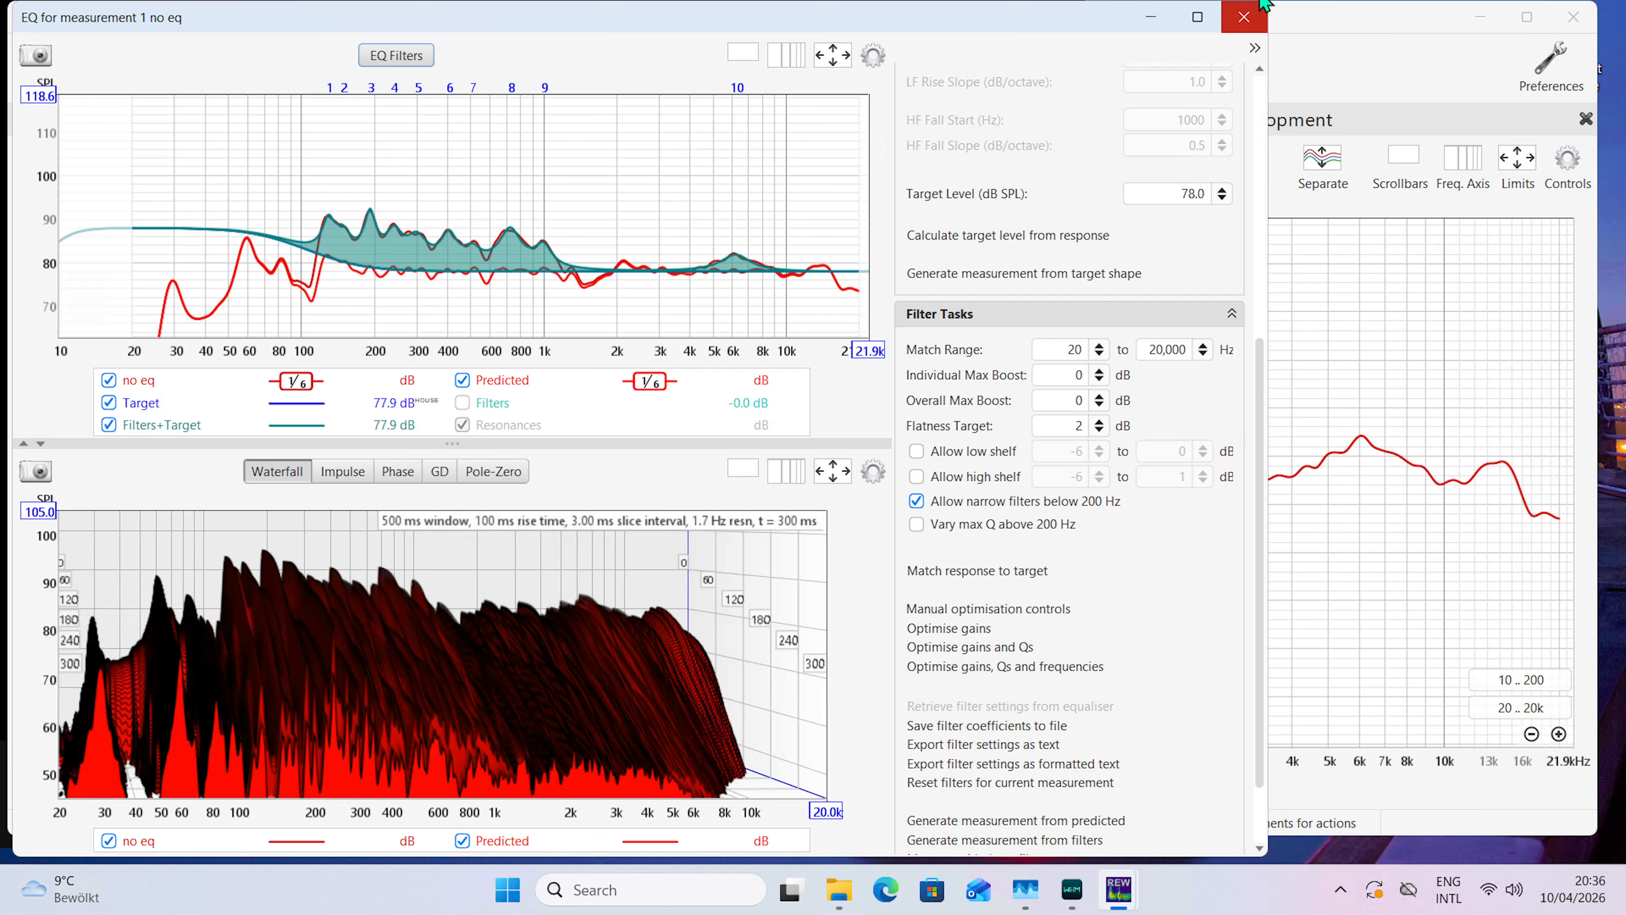
pyautogui.click(1244, 17)
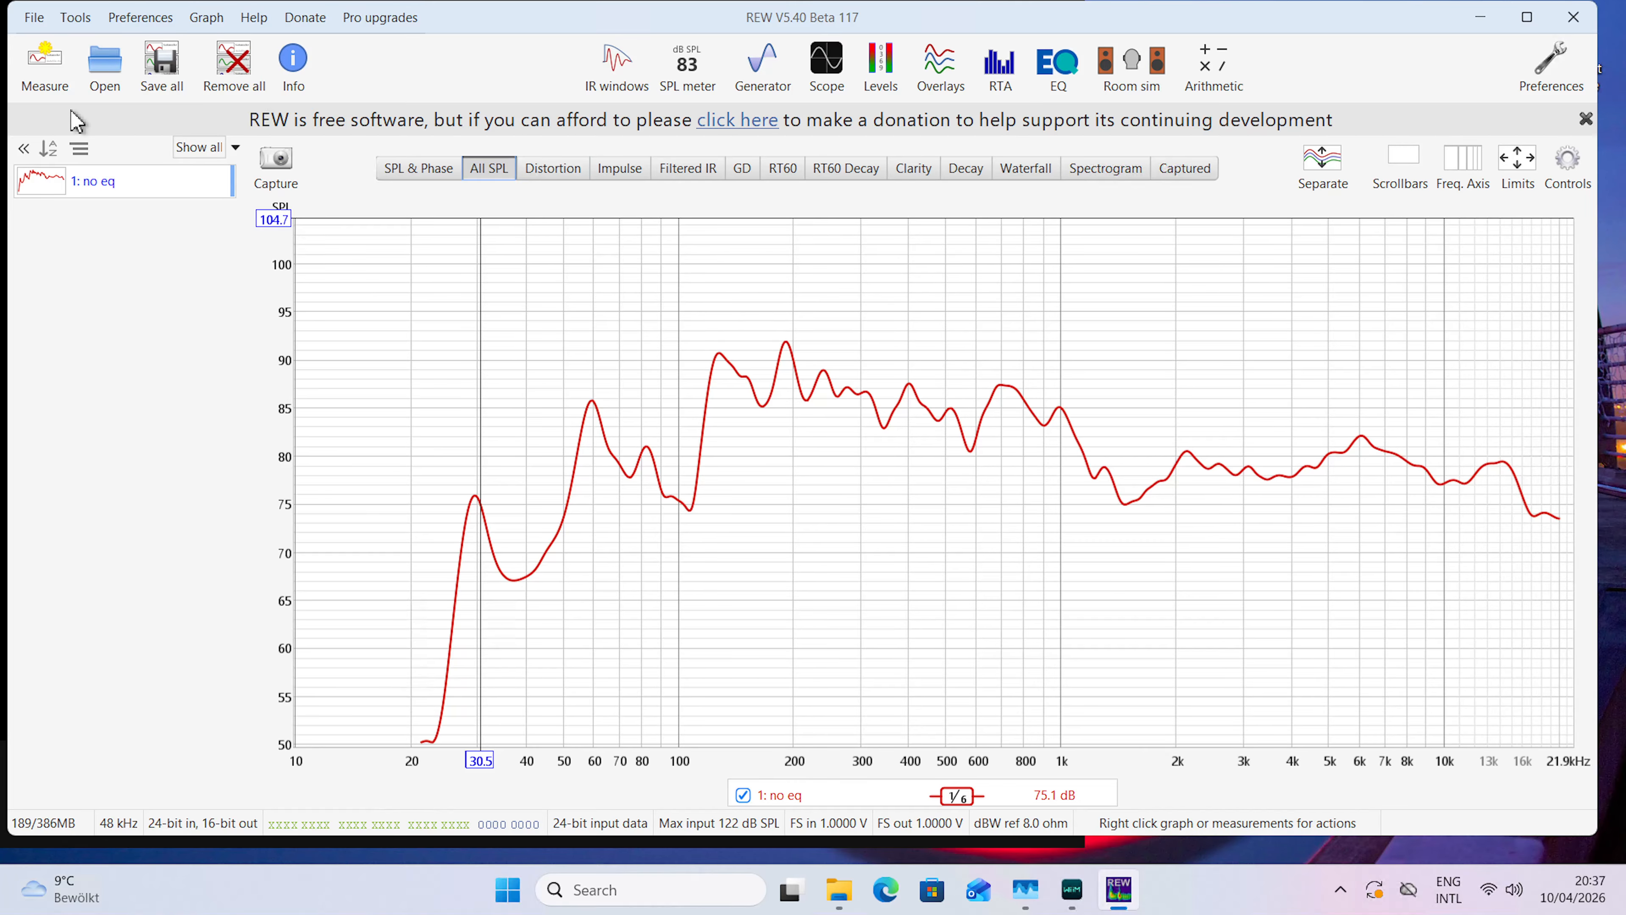
# Start a second SPL measurement with the same sweep file, play the sweep in WiiM Home, and return to REW.
pyautogui.click(40, 76)
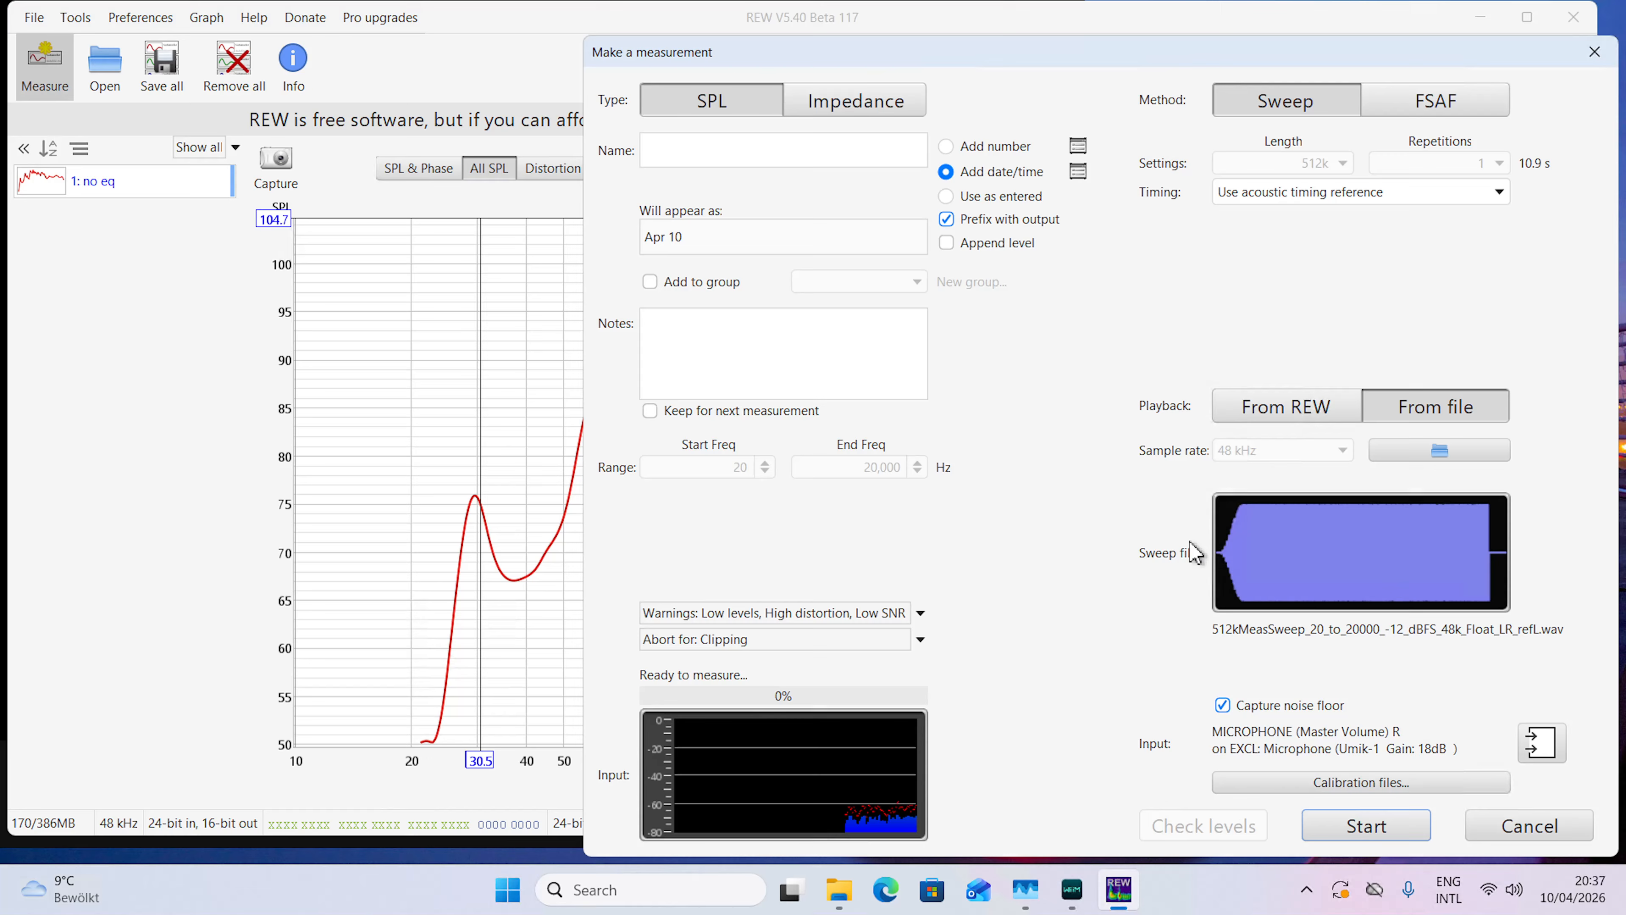
pyautogui.click(1367, 826)
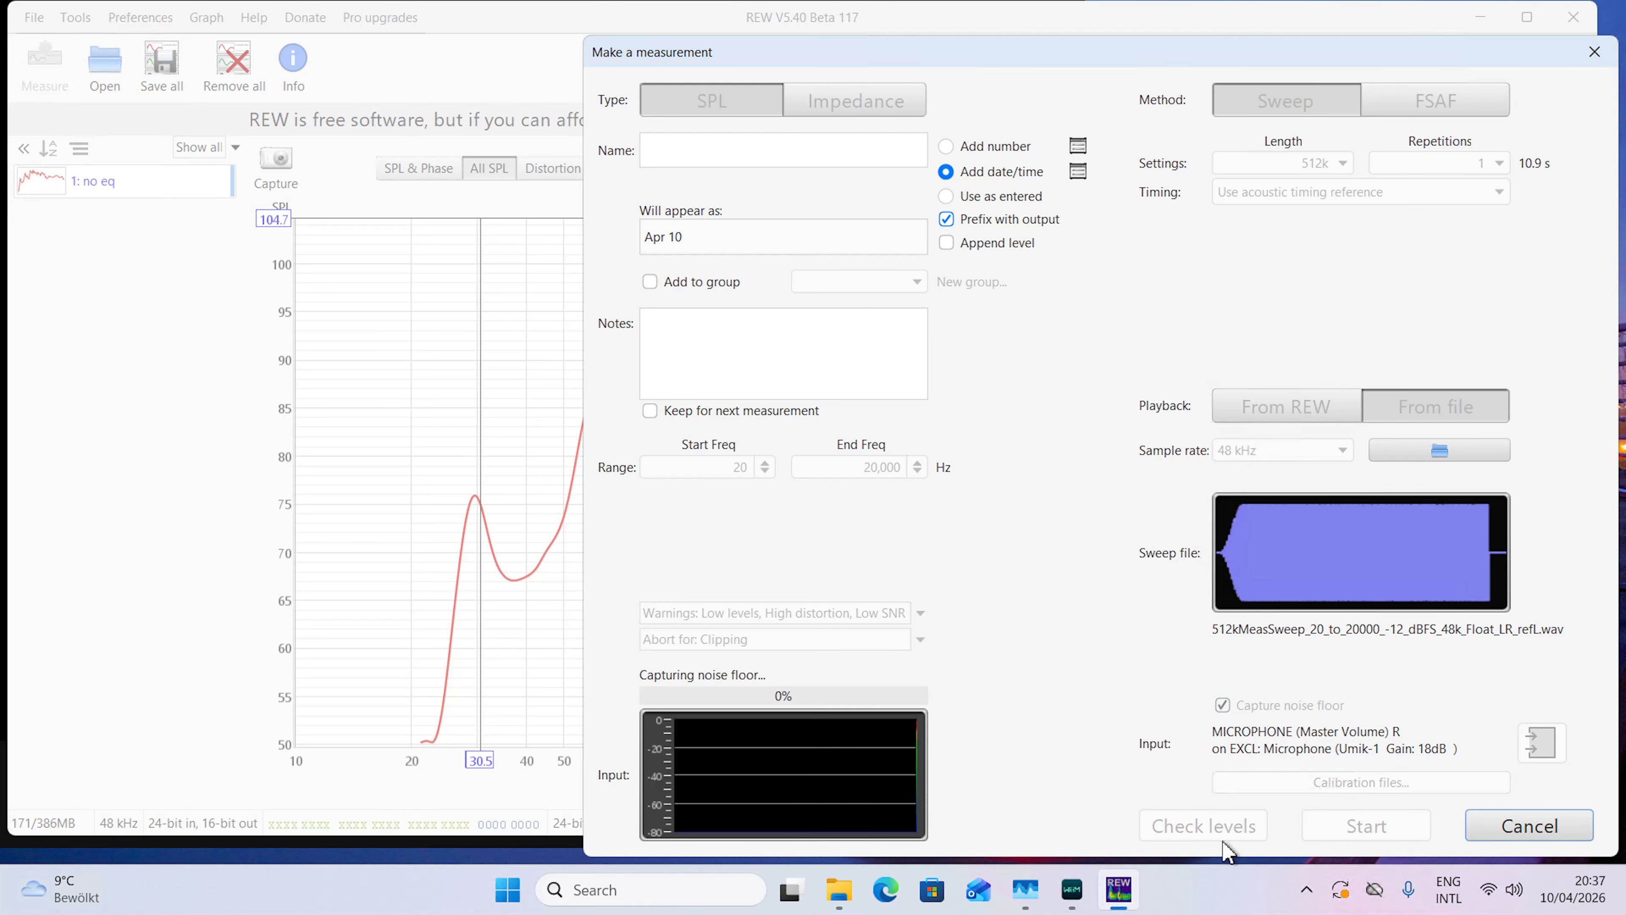
pyautogui.click(1071, 889)
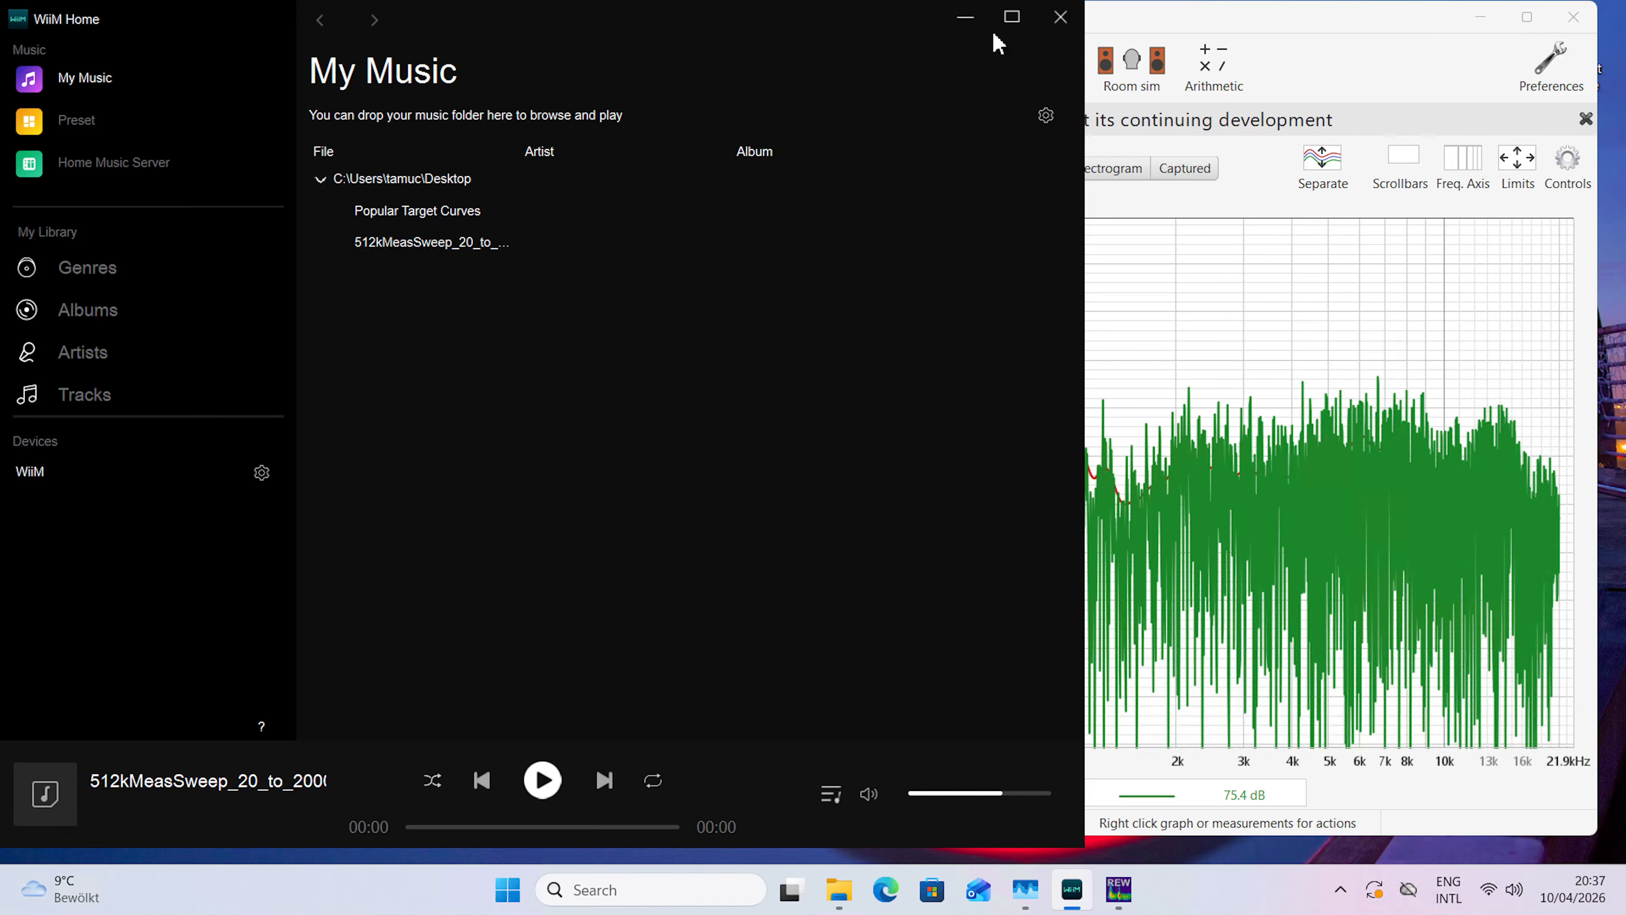
pyautogui.click(965, 17)
# Apply 1/6 smoothing to the curves in the All SPL graph.
pyautogui.rightClick(909, 428)
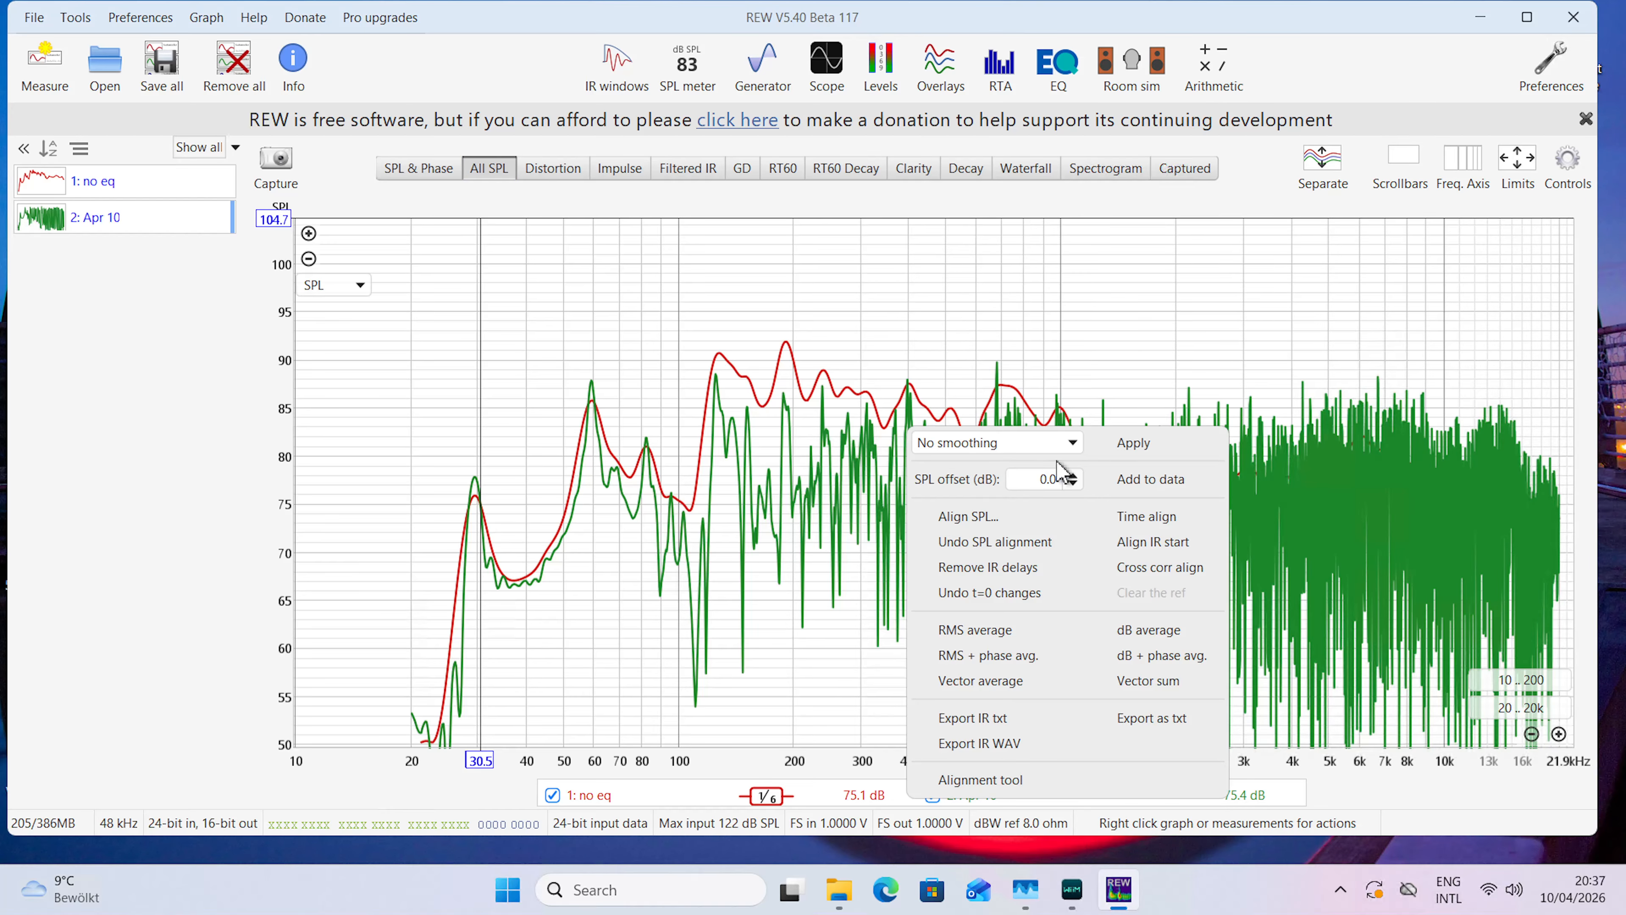
pyautogui.click(1053, 445)
pyautogui.click(1020, 504)
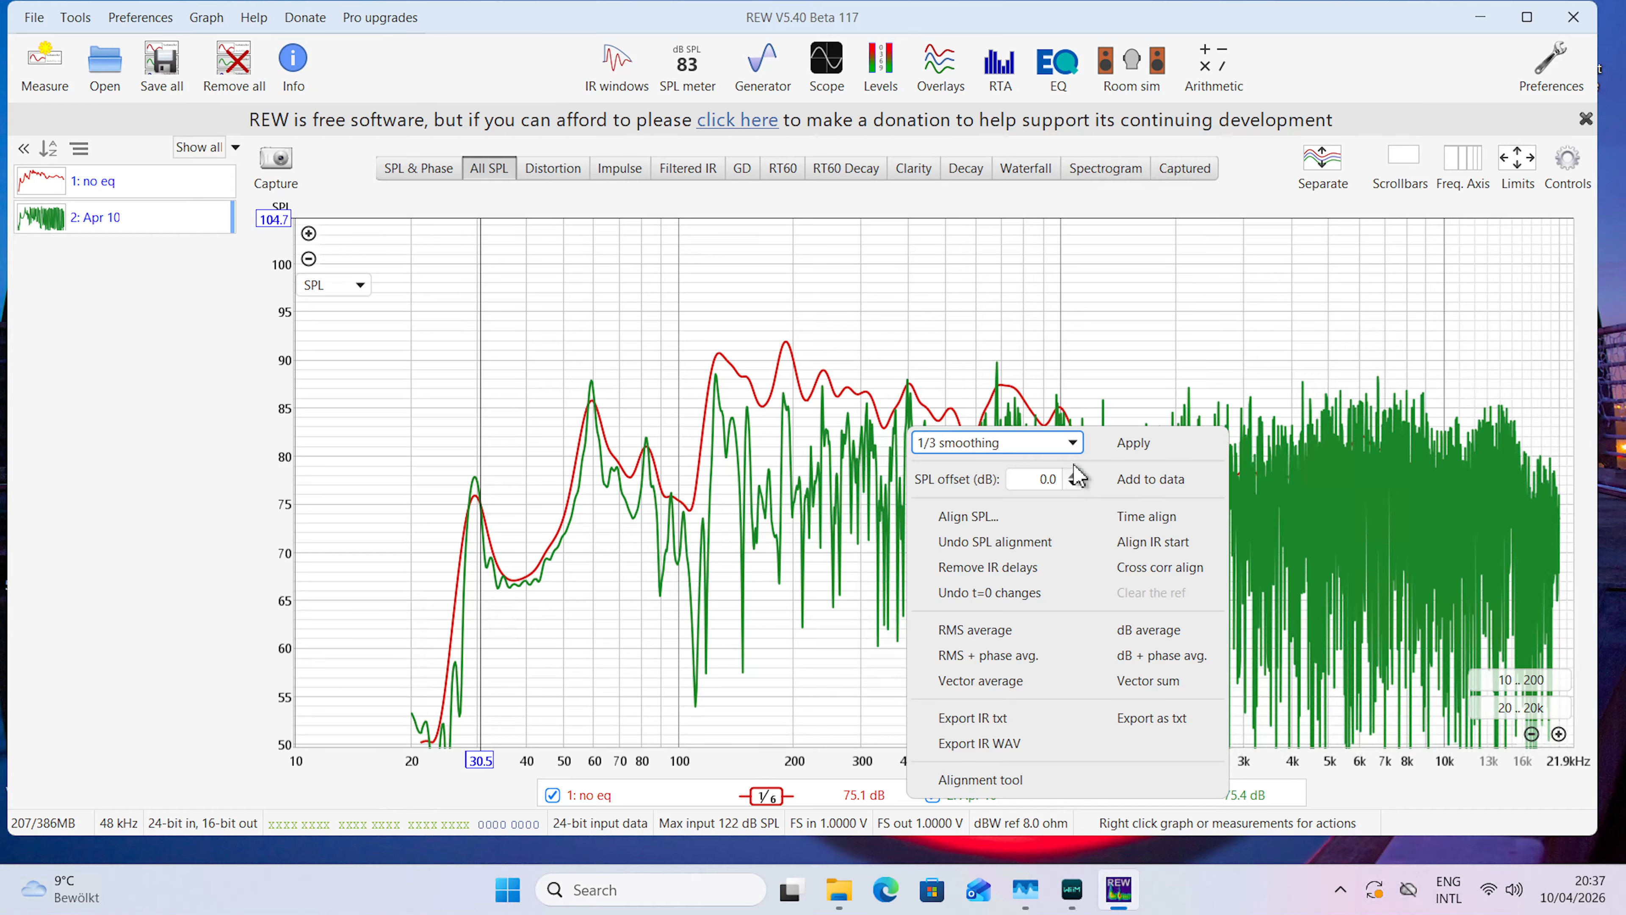
pyautogui.click(1072, 442)
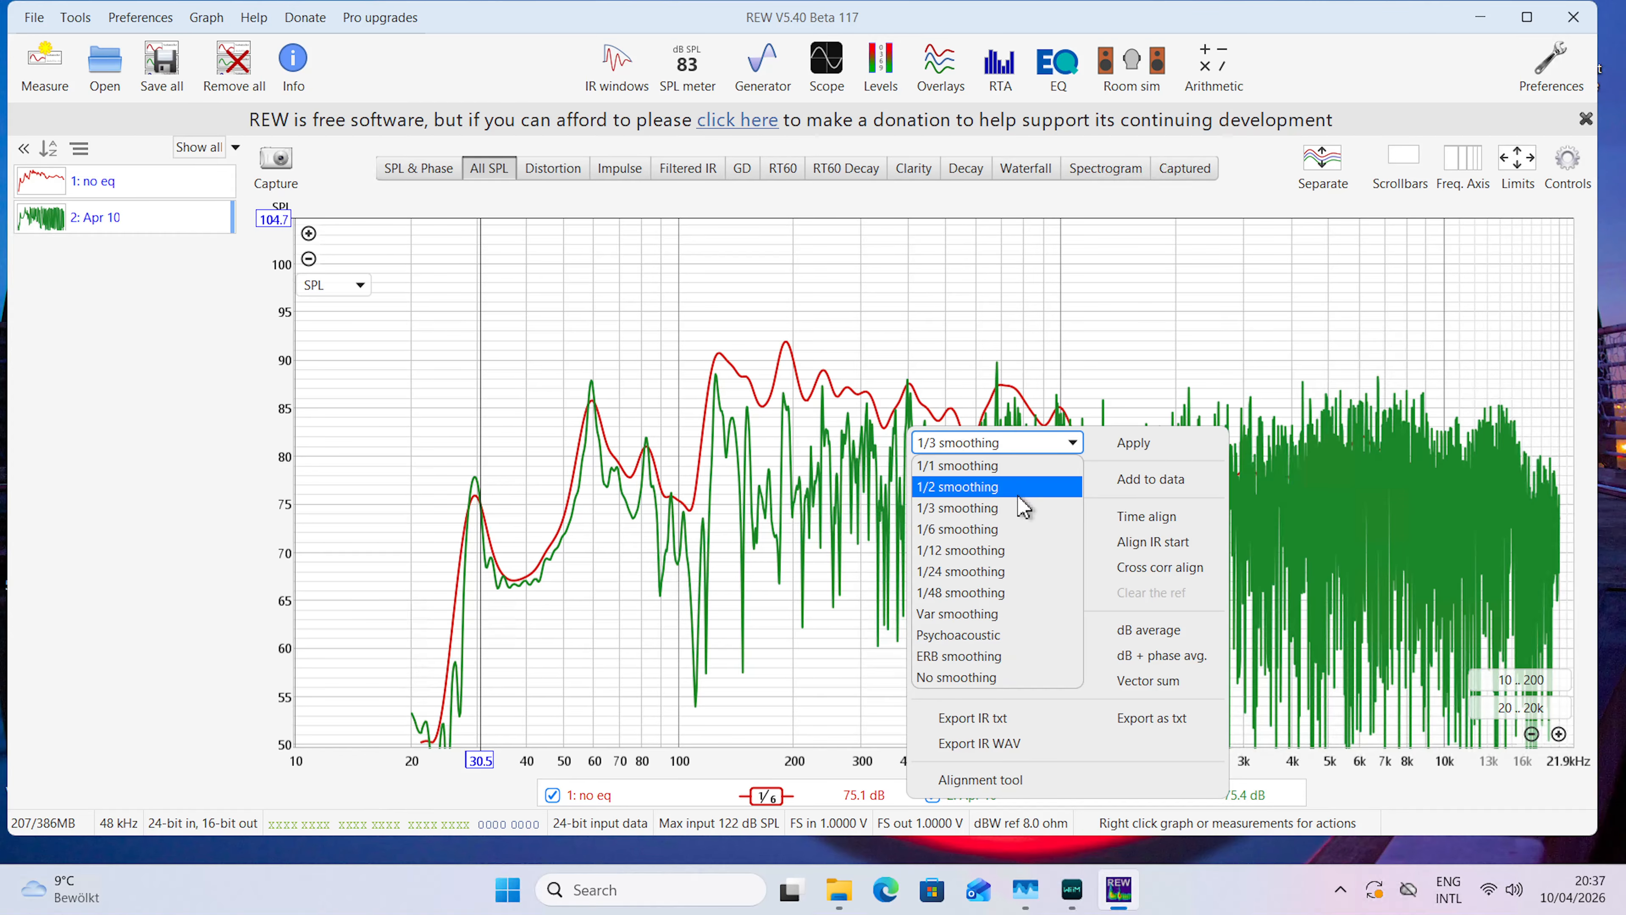
pyautogui.click(1018, 528)
pyautogui.click(1133, 442)
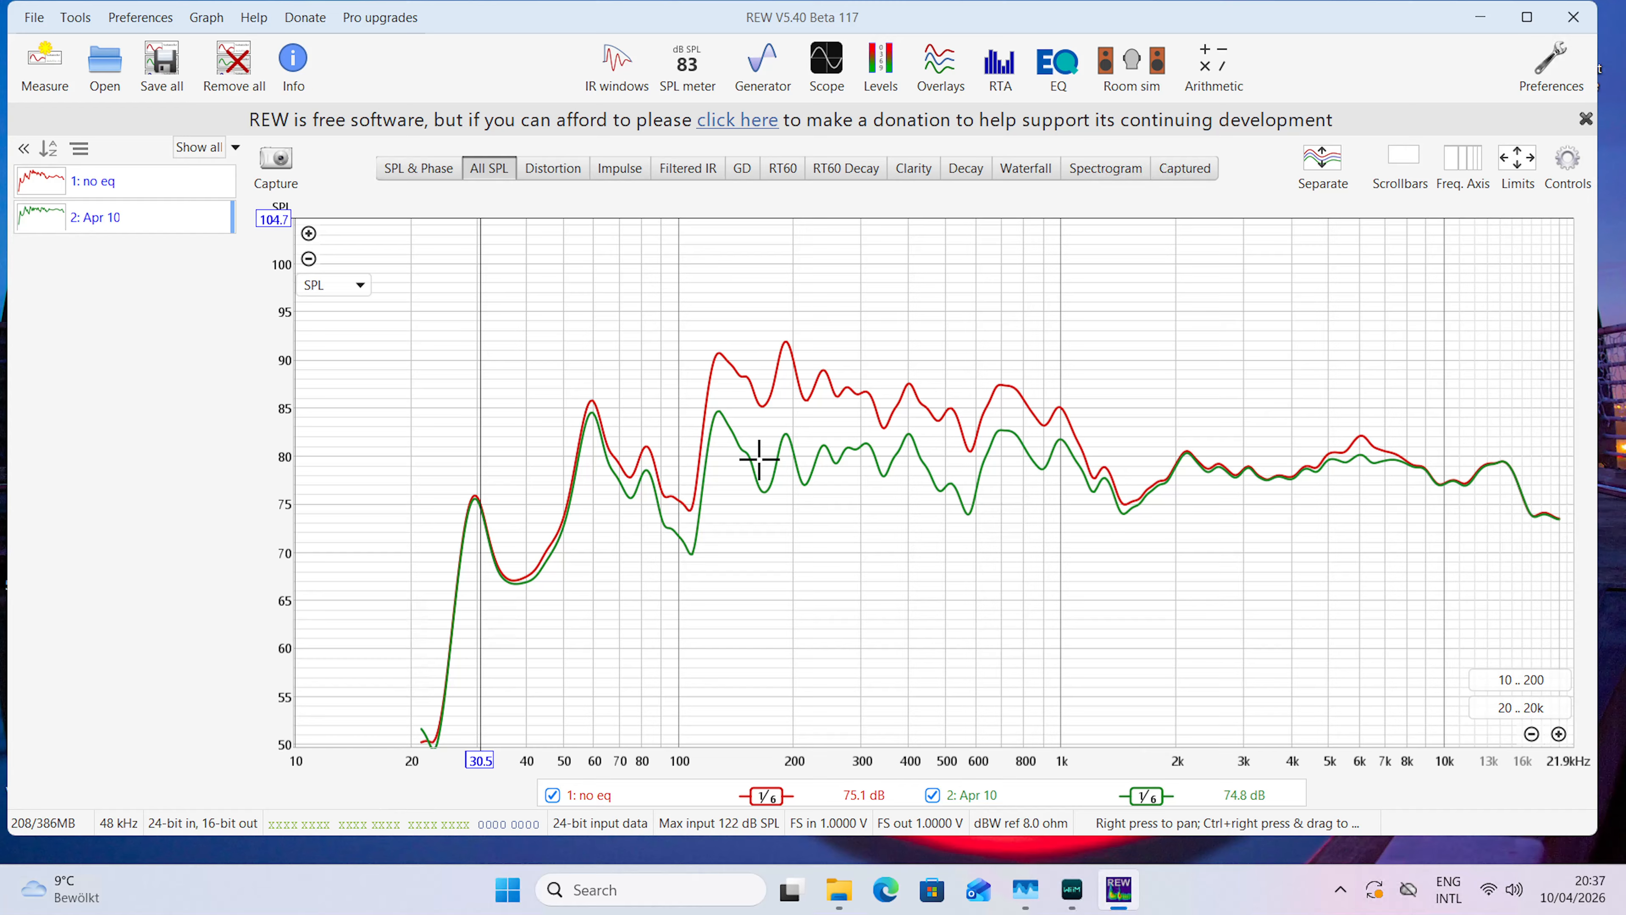
# Rename the second measurement to "eq" and display its curve alongside the "no eq" curve.
pyautogui.click(110, 227)
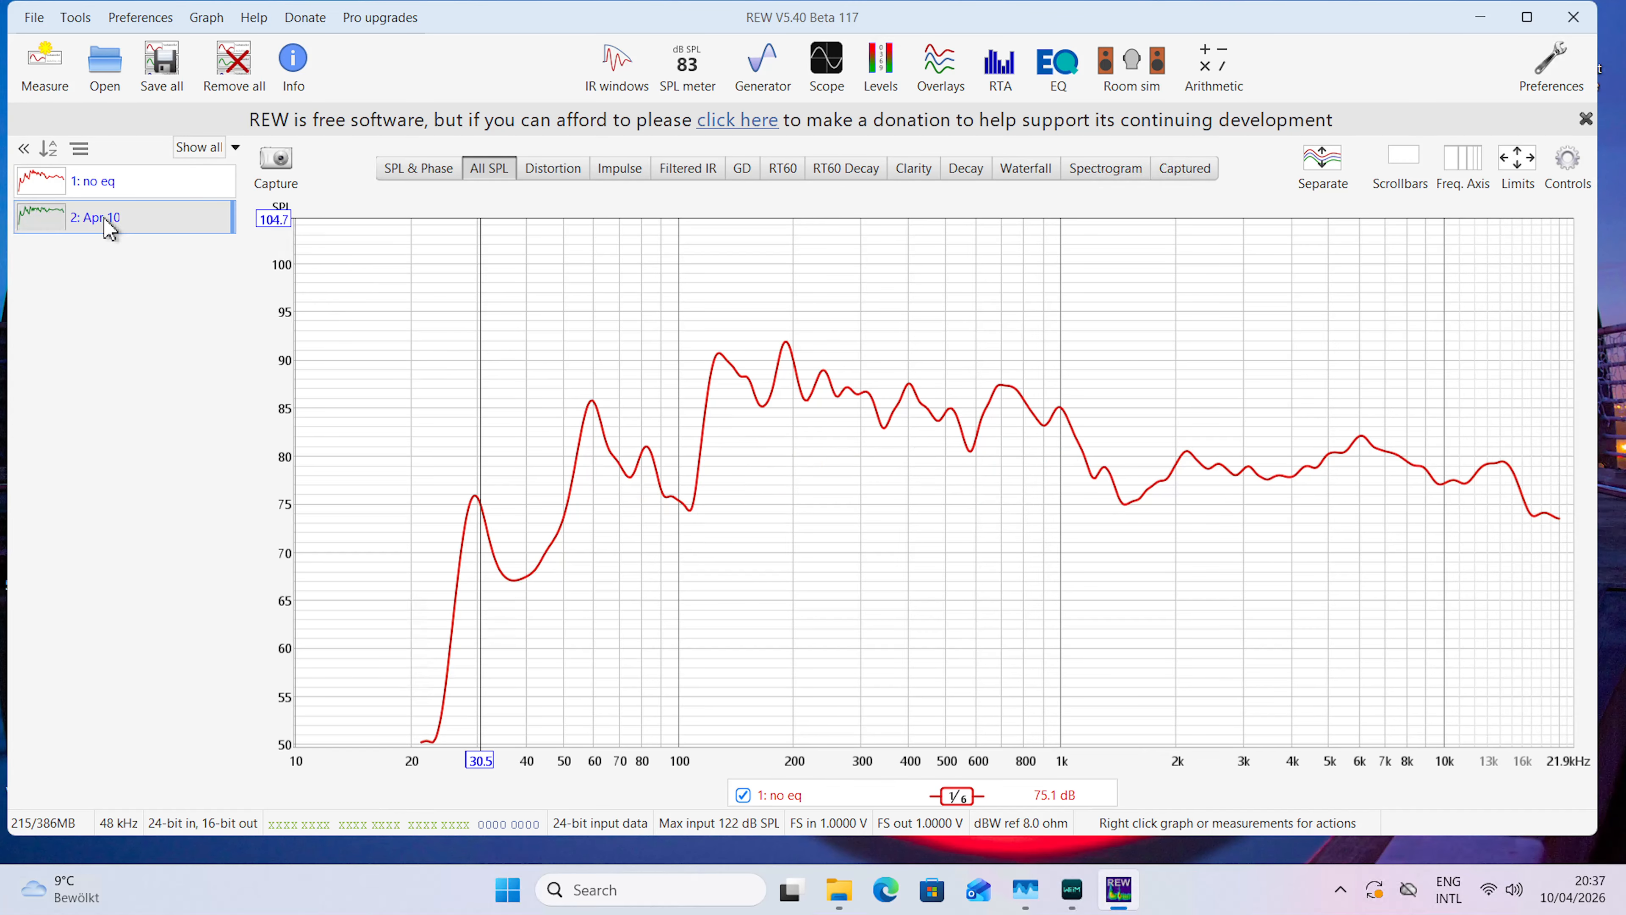
pyautogui.rightClick(110, 227)
pyautogui.write('eq')
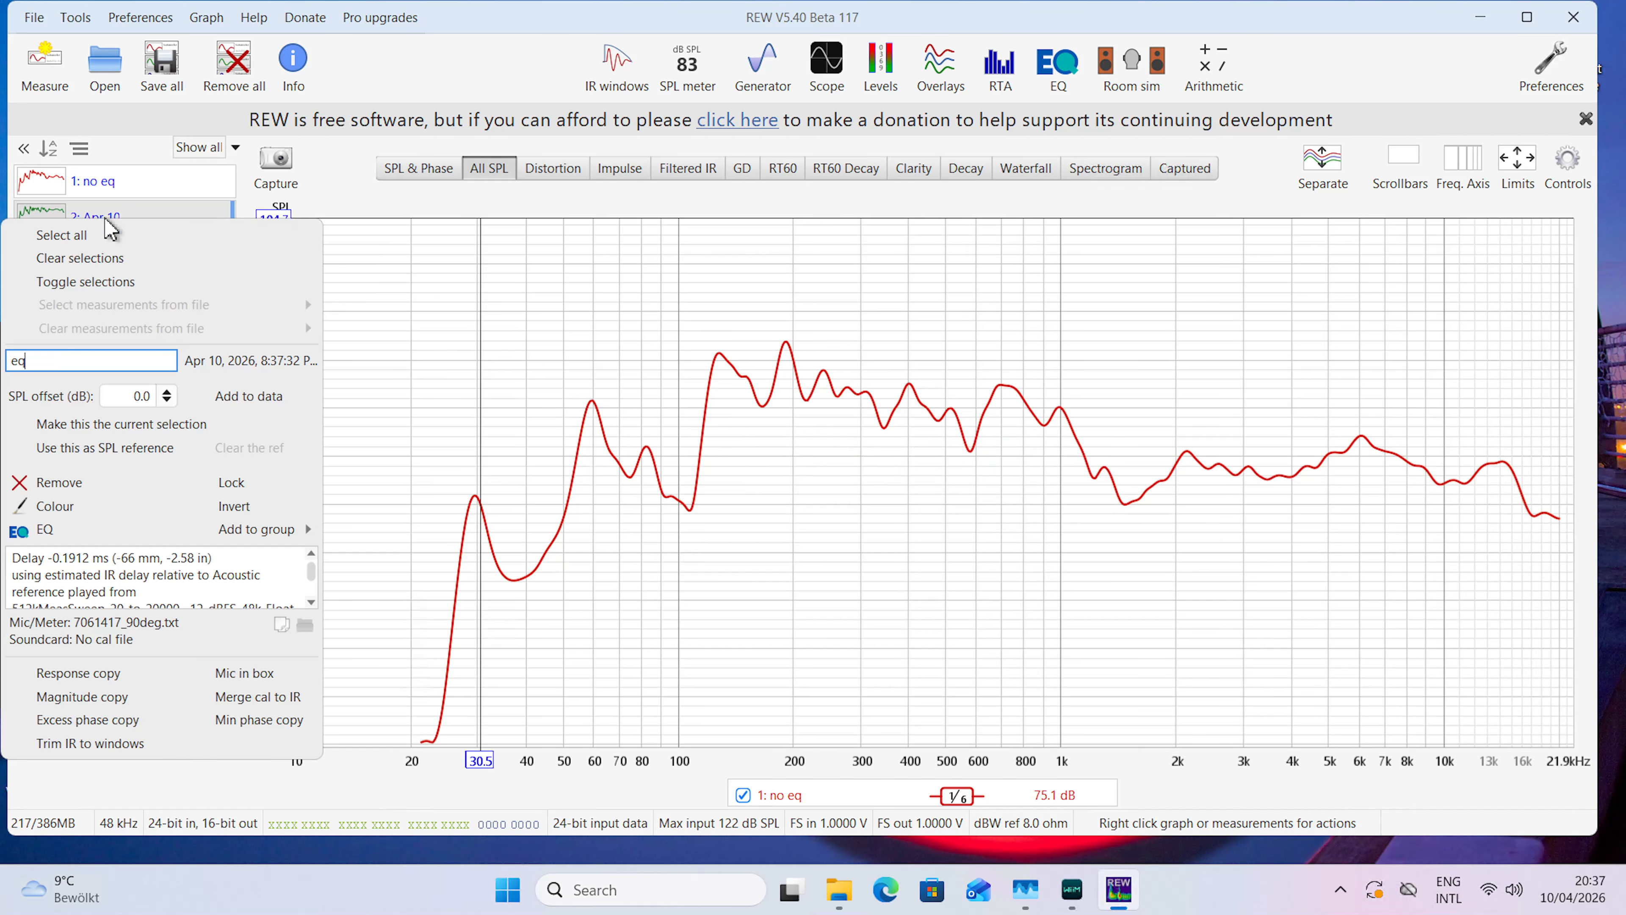
pyautogui.press('Return')
pyautogui.click(110, 227)
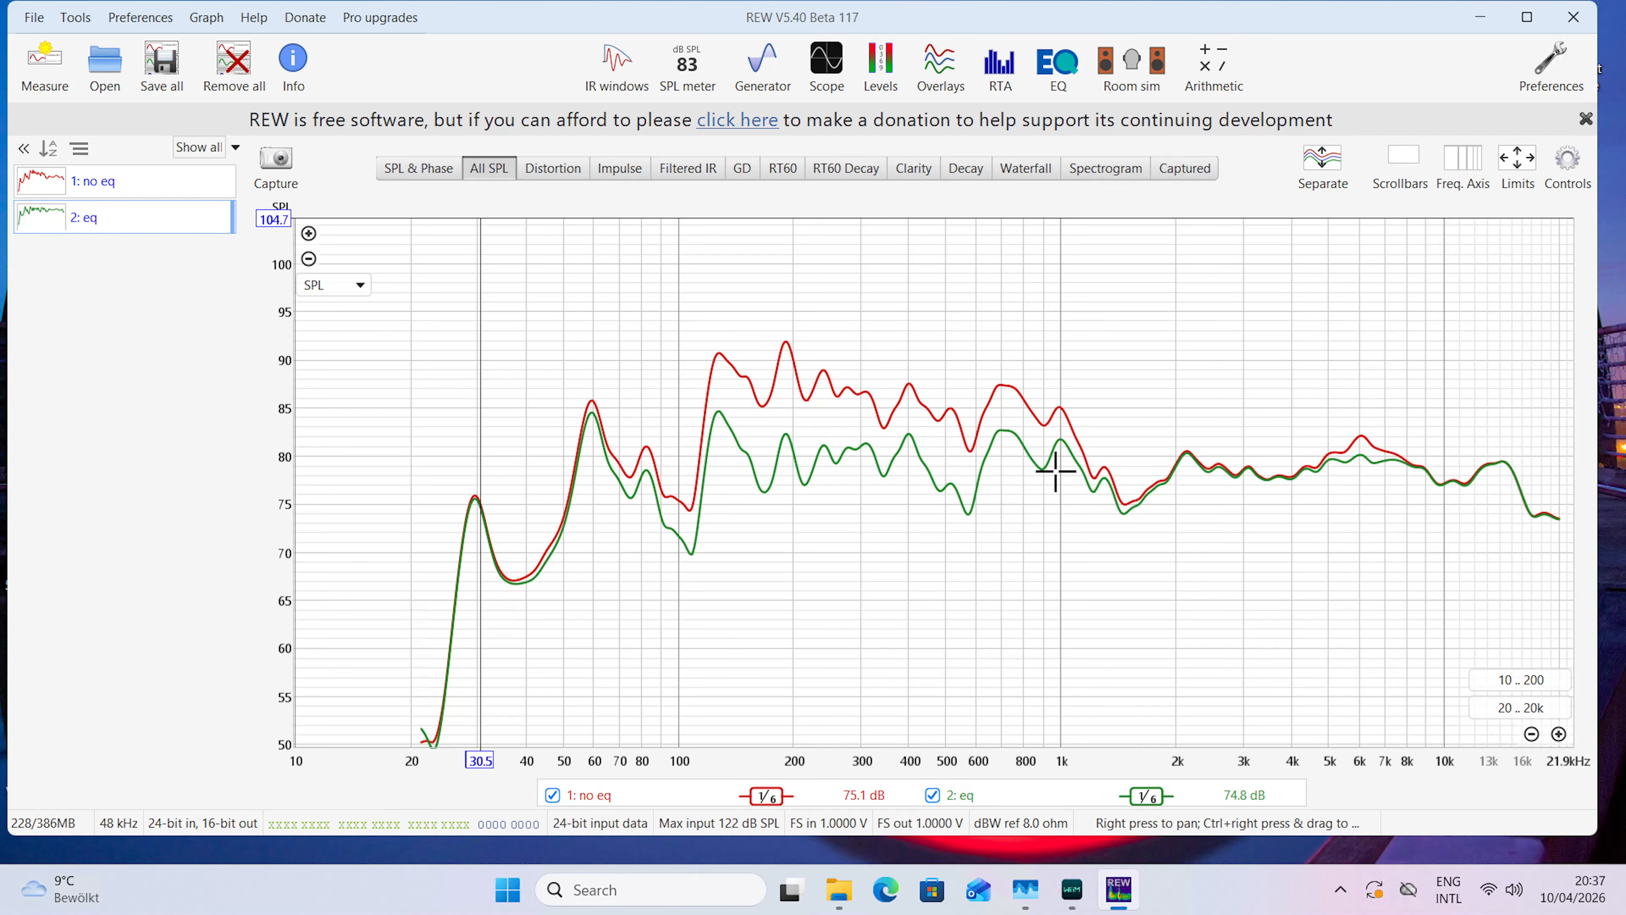